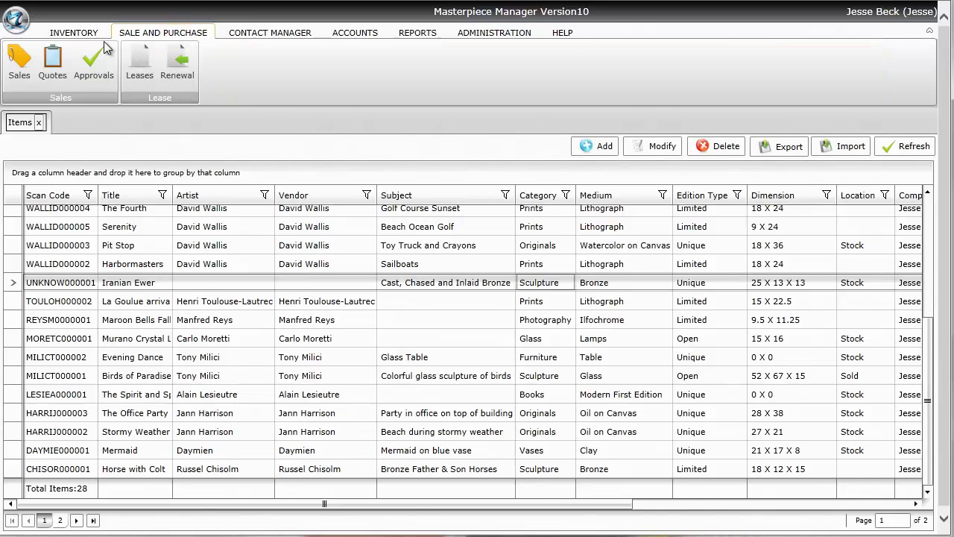
Open the Sales Order list and look over the Title column filter choices without applying a filter
{"action": "left_click", "coordinate": [19, 59]}
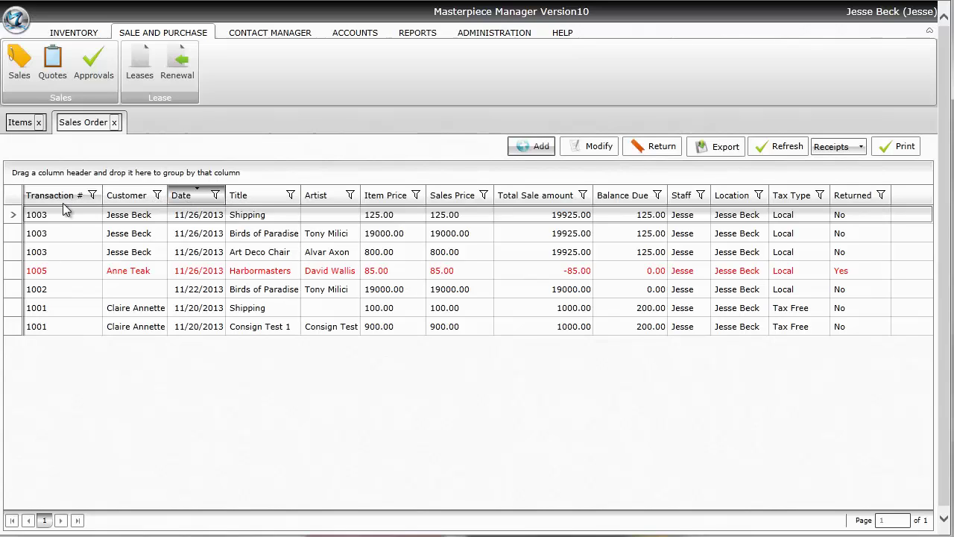
{"action": "left_click", "coordinate": [290, 196]}
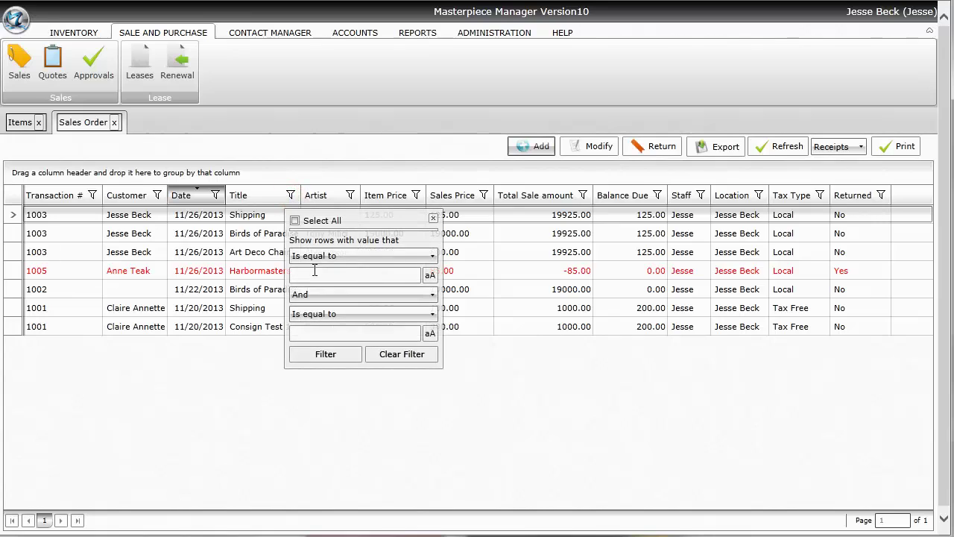
{"action": "left_click", "coordinate": [328, 255]}
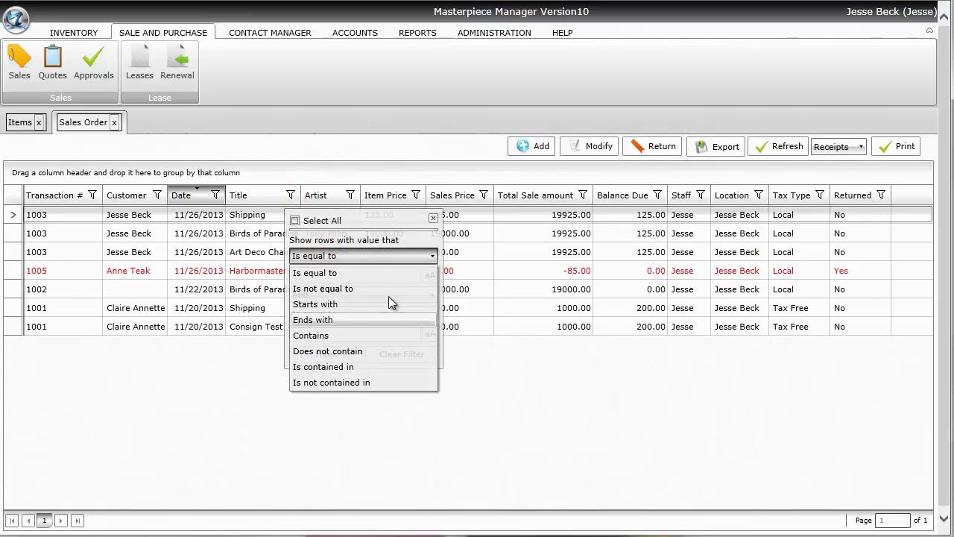
{"action": "left_click", "coordinate": [426, 217]}
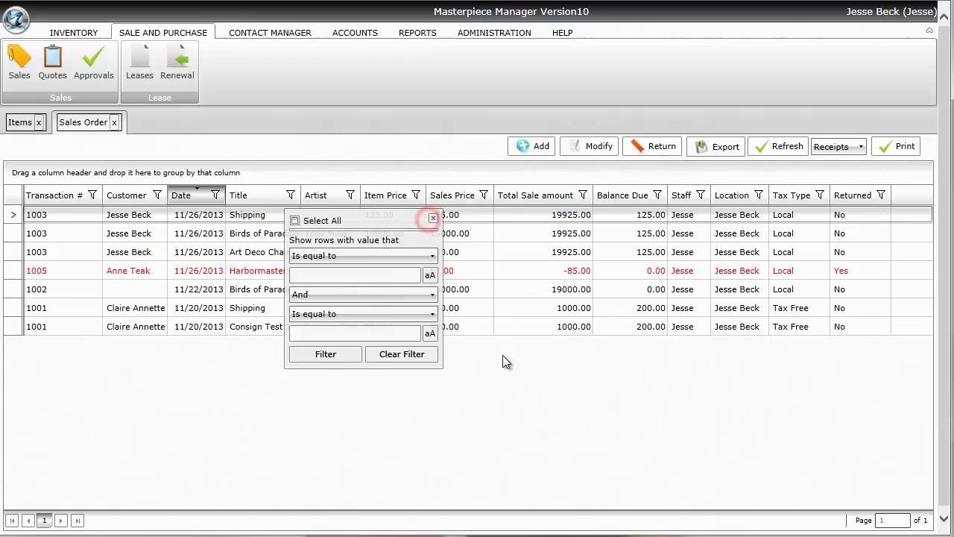
{"action": "left_click", "coordinate": [569, 394]}
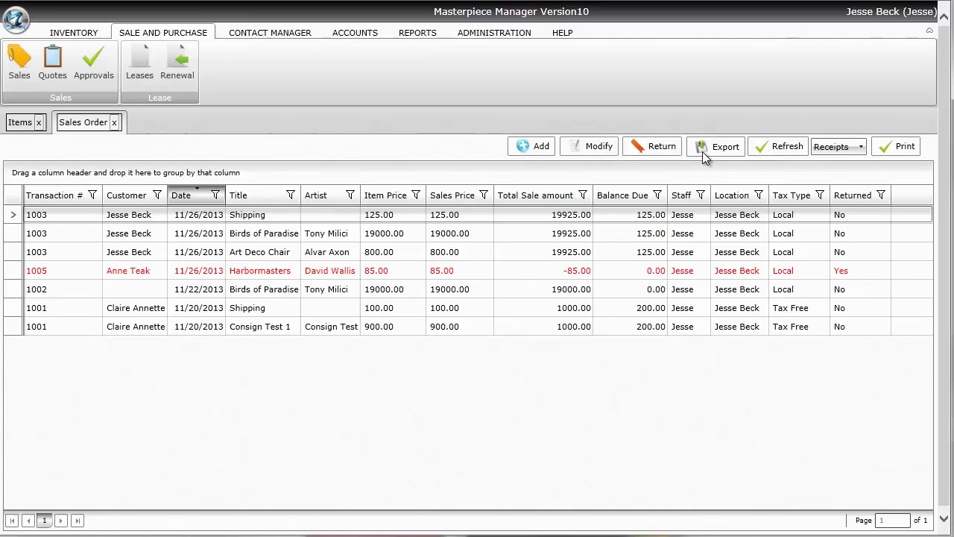
{"action": "left_click", "coordinate": [704, 149]}
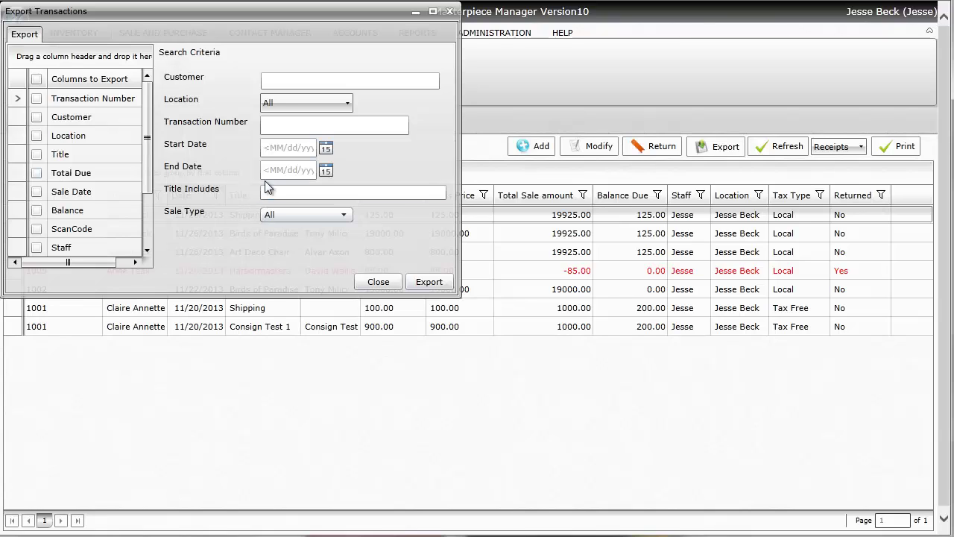
{"action": "left_click", "coordinate": [374, 281]}
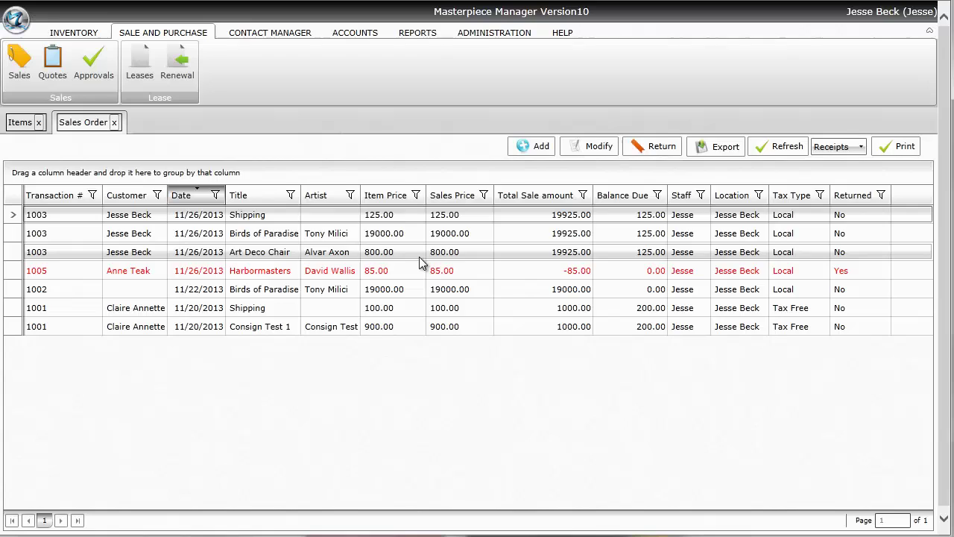
{"action": "left_click", "coordinate": [417, 252]}
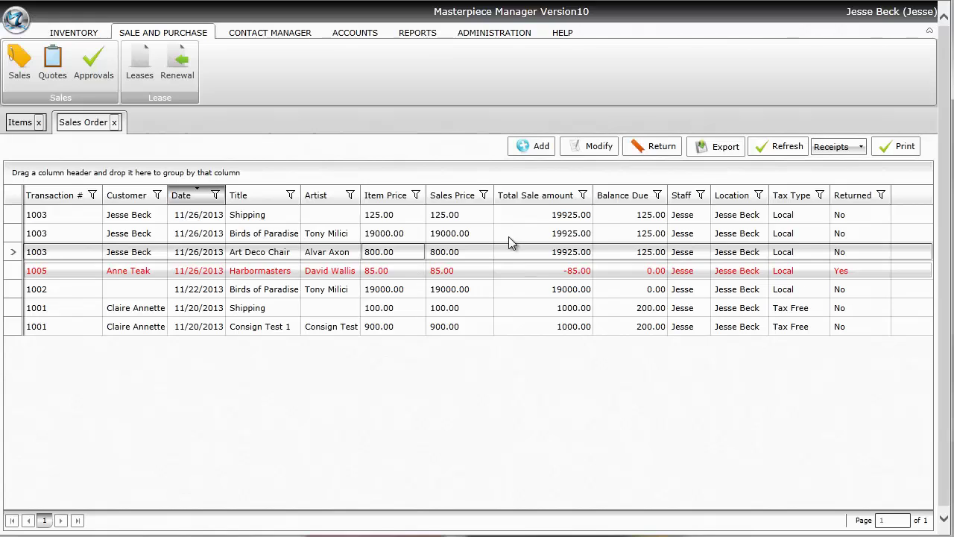
Add a new sales order, keeping the date 11/26/2013 and the Local tax type
{"action": "left_click", "coordinate": [533, 149]}
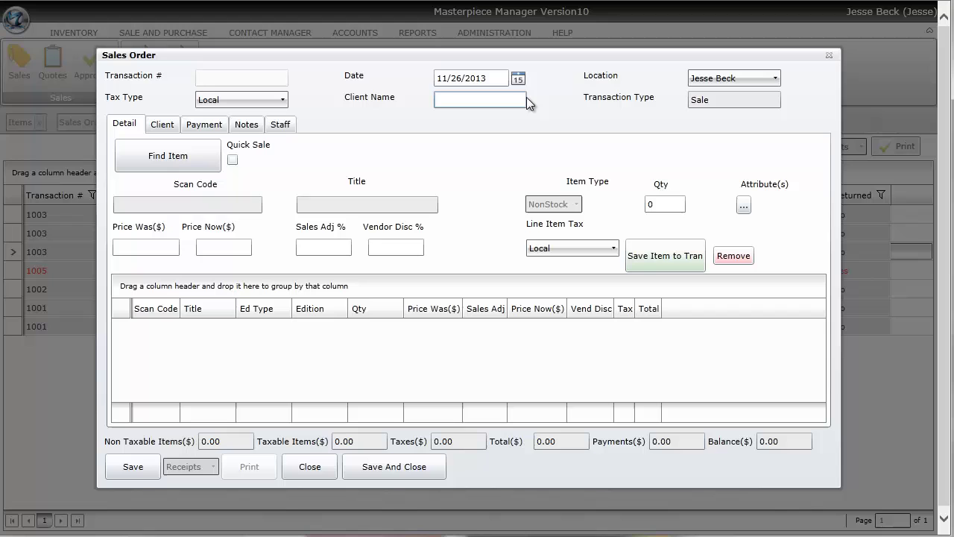
{"action": "left_click", "coordinate": [519, 79]}
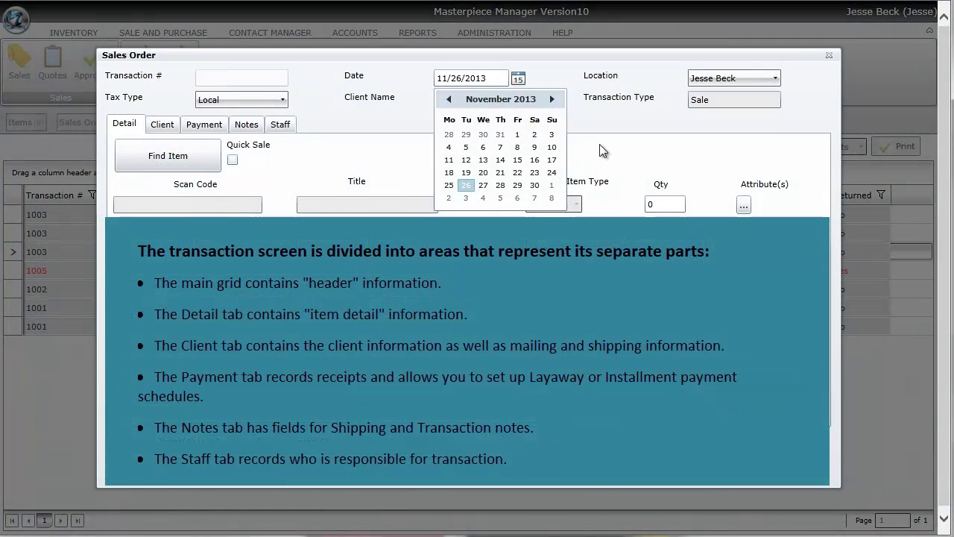
{"action": "left_click", "coordinate": [600, 145]}
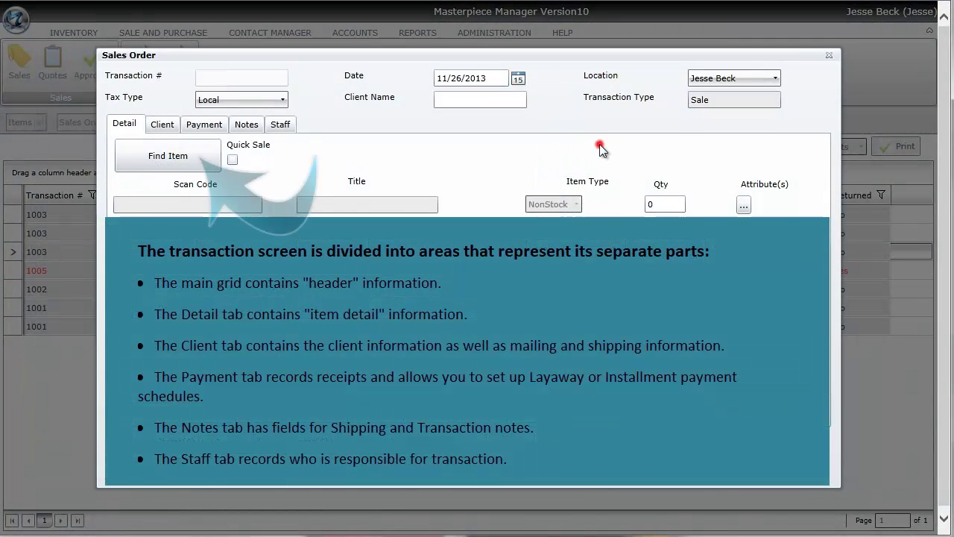
{"action": "left_click", "coordinate": [244, 100]}
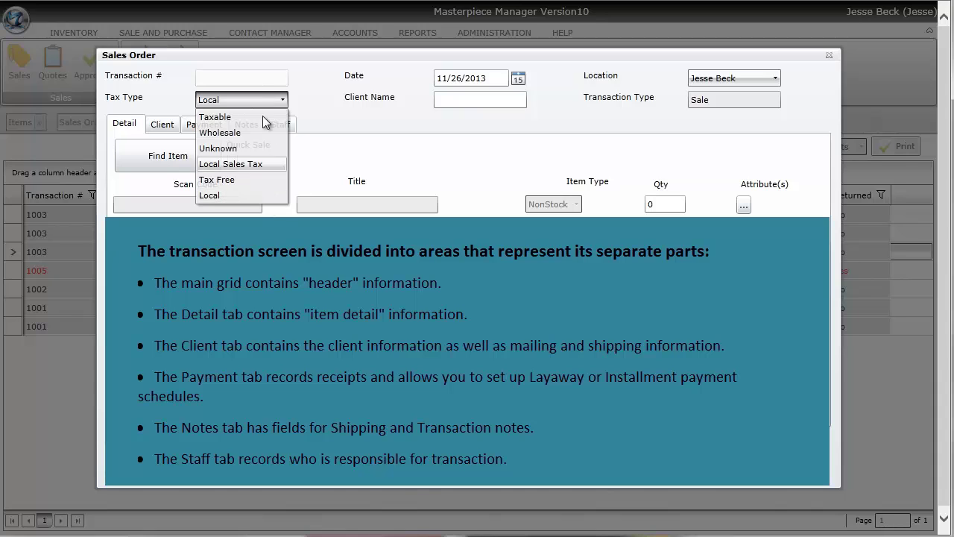
{"action": "left_click", "coordinate": [338, 126]}
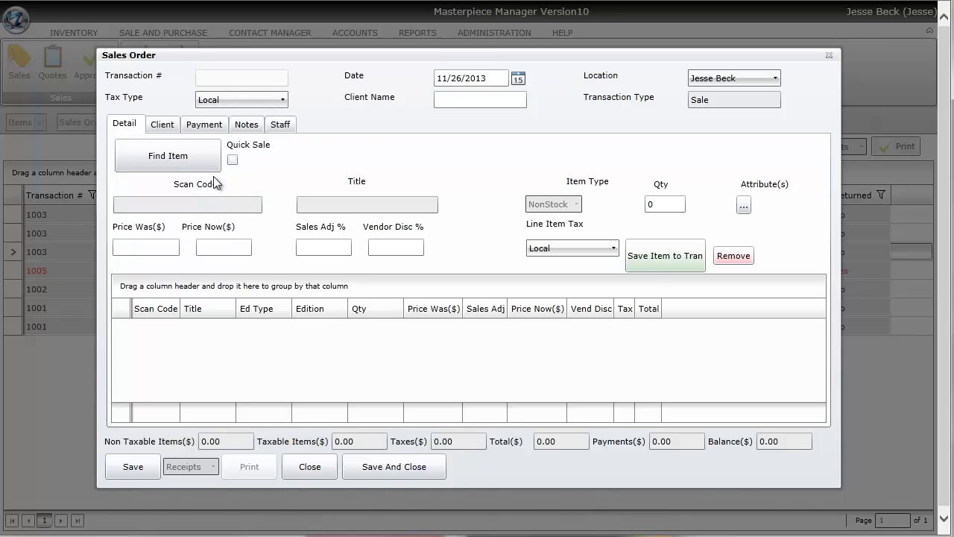
Search item titles for 'bi' and load Birds of Paradise into the order at 19000.00
{"action": "left_click", "coordinate": [181, 159]}
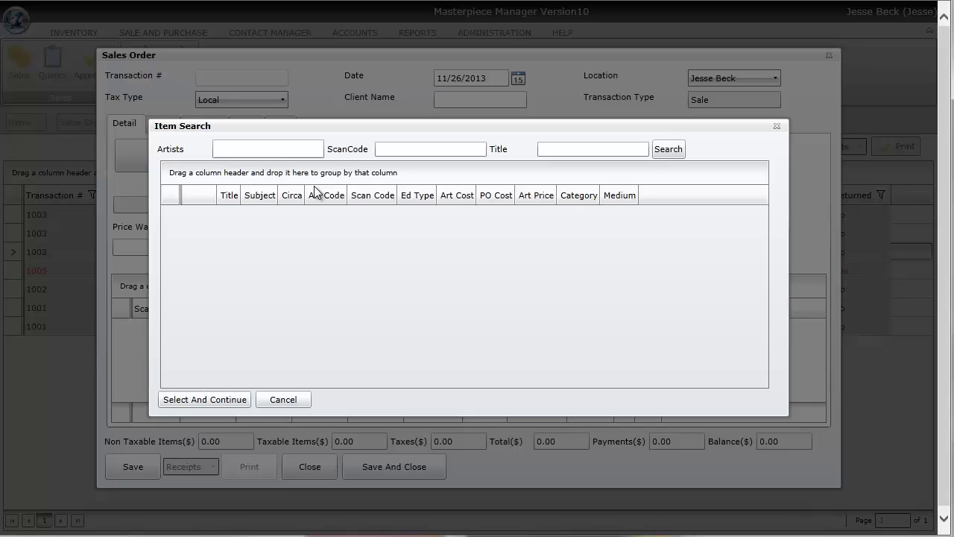
{"action": "left_click", "coordinate": [259, 149]}
{"action": "left_click", "coordinate": [563, 149]}
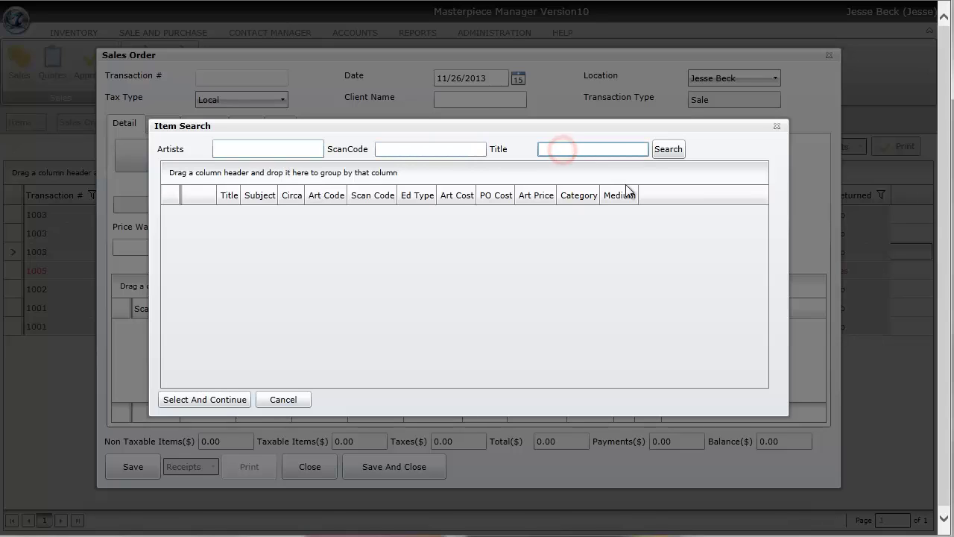
{"action": "type", "text": "bi"}
{"action": "left_click", "coordinate": [678, 152]}
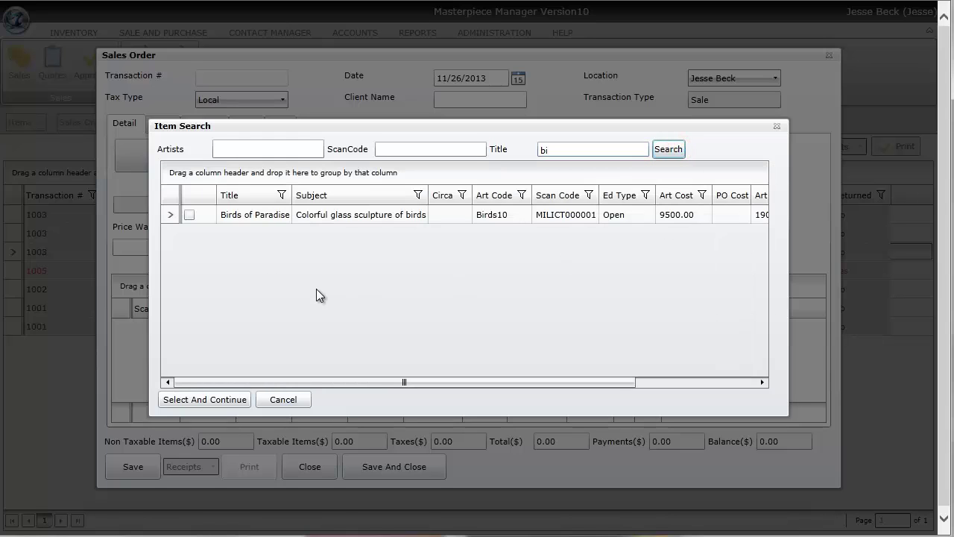
{"action": "left_click", "coordinate": [190, 214]}
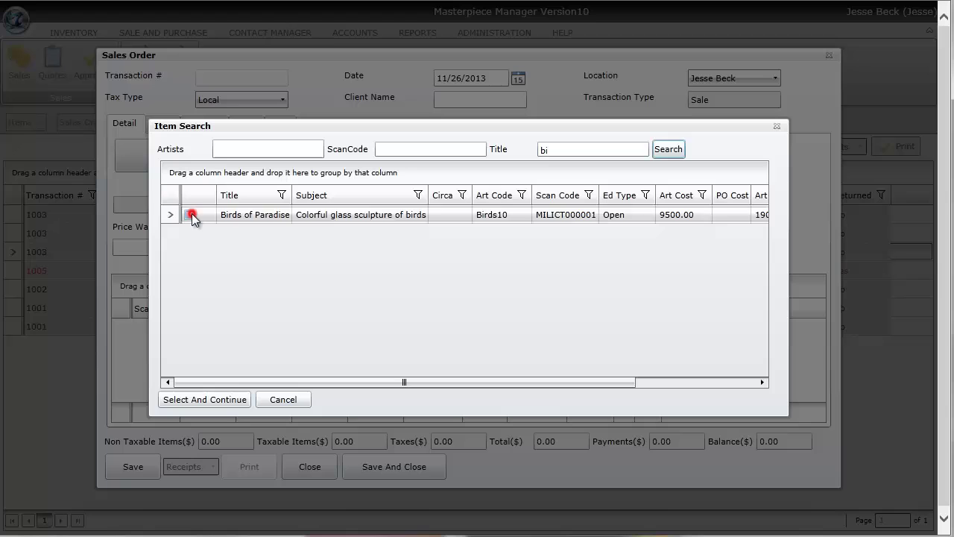
{"action": "left_click", "coordinate": [234, 404]}
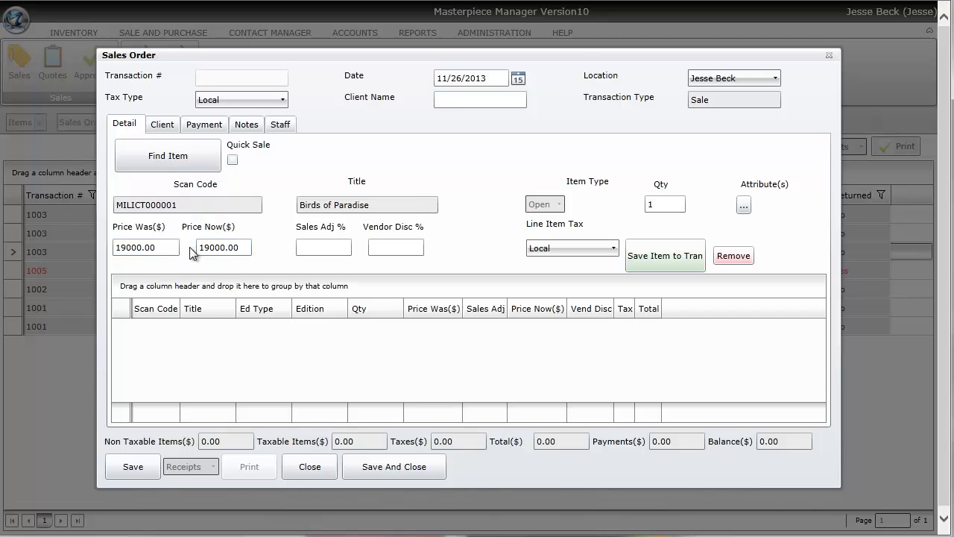
Reprice Birds of Paradise to 17000.00 with a sales adjustment and save it as an order line
{"action": "left_click", "coordinate": [345, 249]}
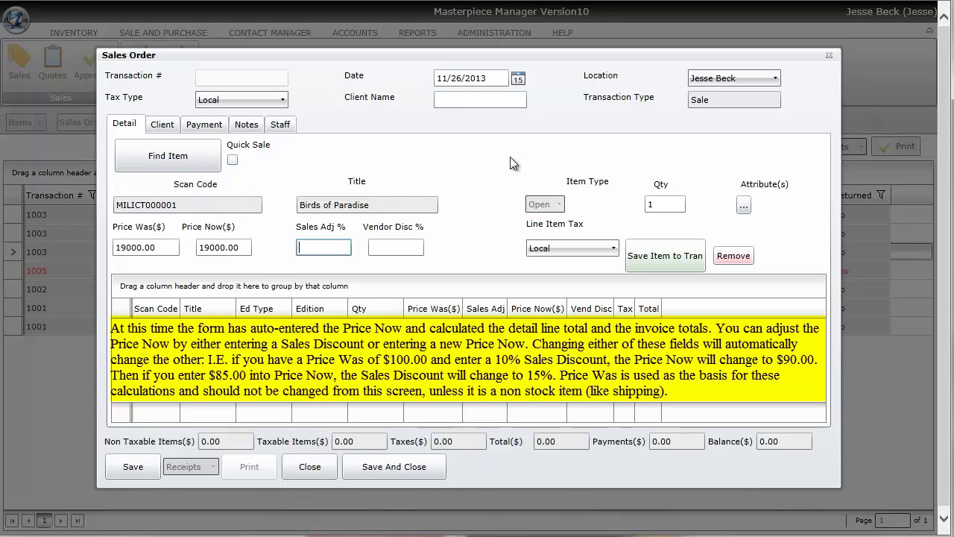
{"action": "key", "text": "Tab"}
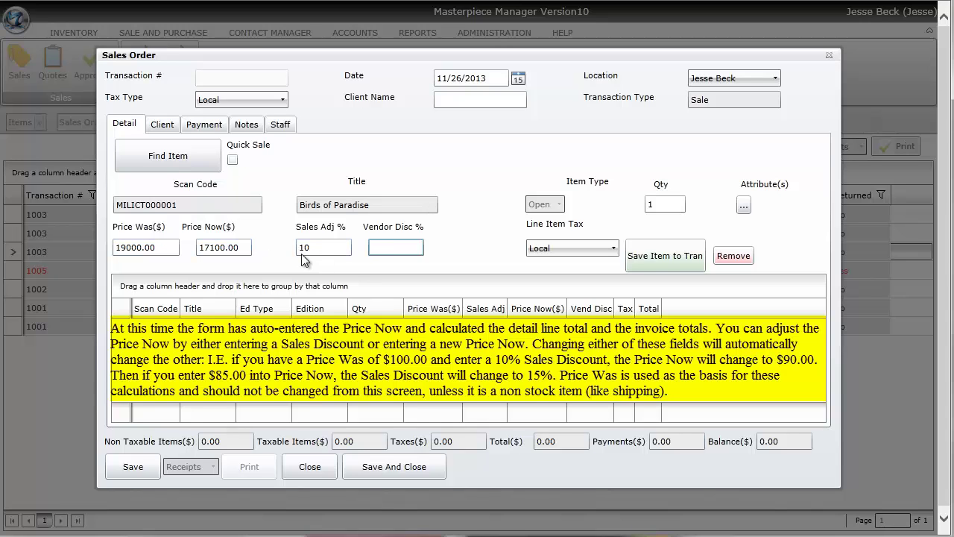
{"action": "left_click", "coordinate": [249, 248]}
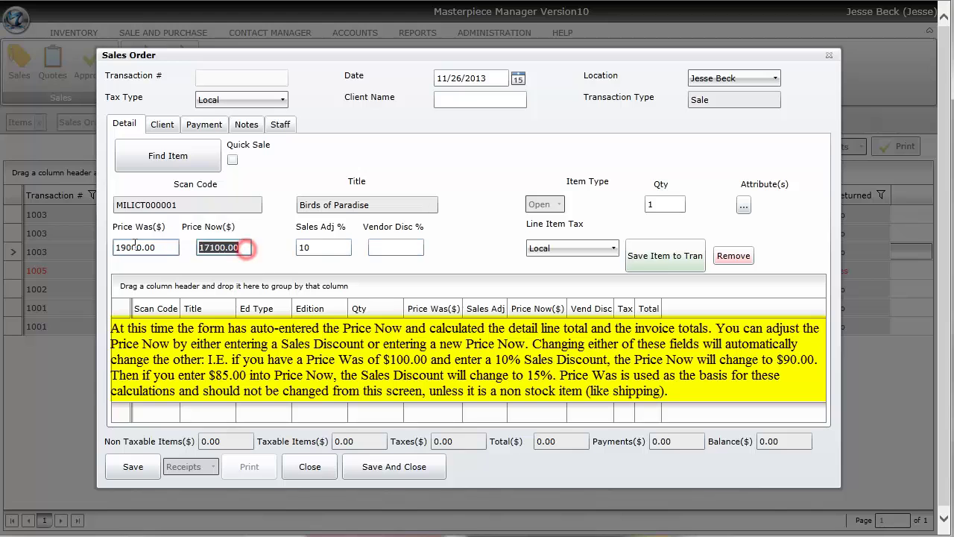
{"action": "type", "text": "717000"}
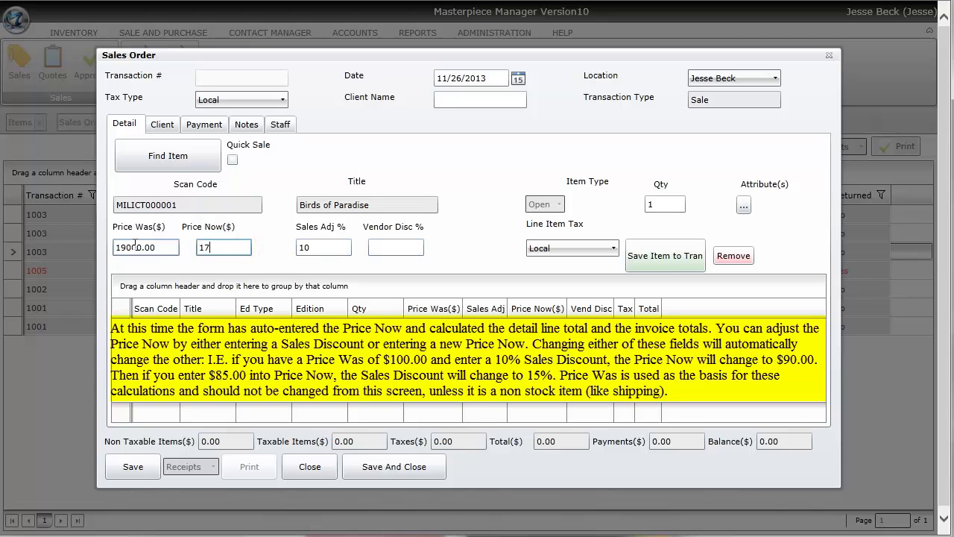
{"action": "left_click", "coordinate": [321, 248]}
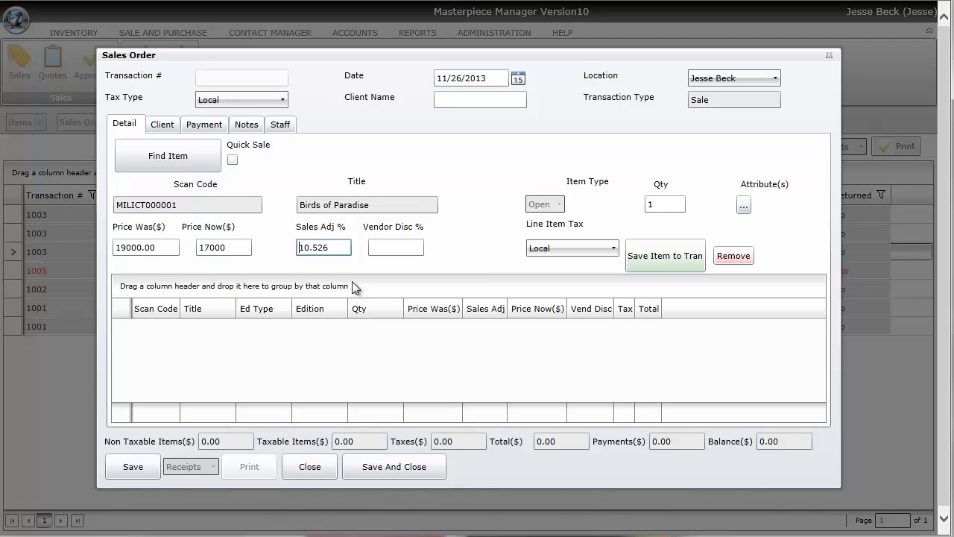
{"action": "left_click", "coordinate": [407, 250]}
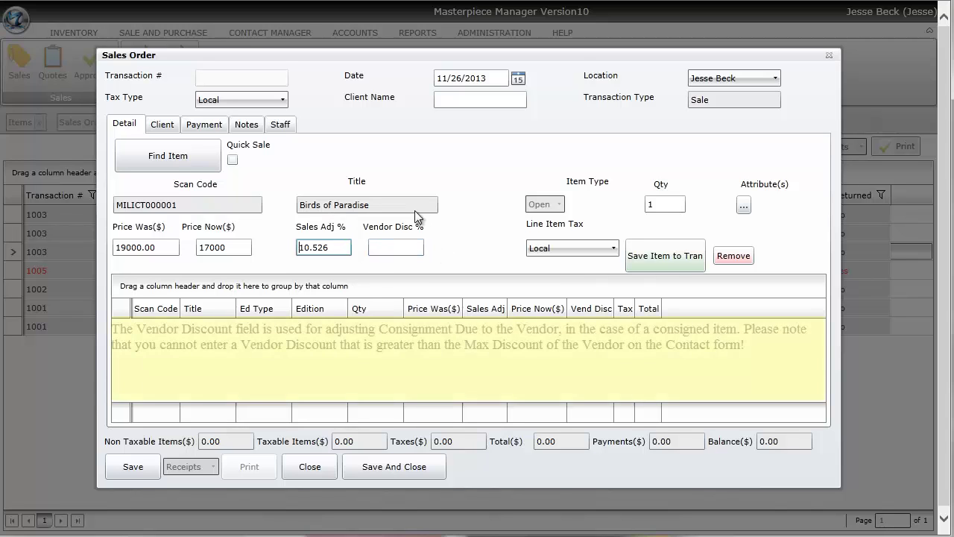
{"action": "left_click", "coordinate": [333, 248]}
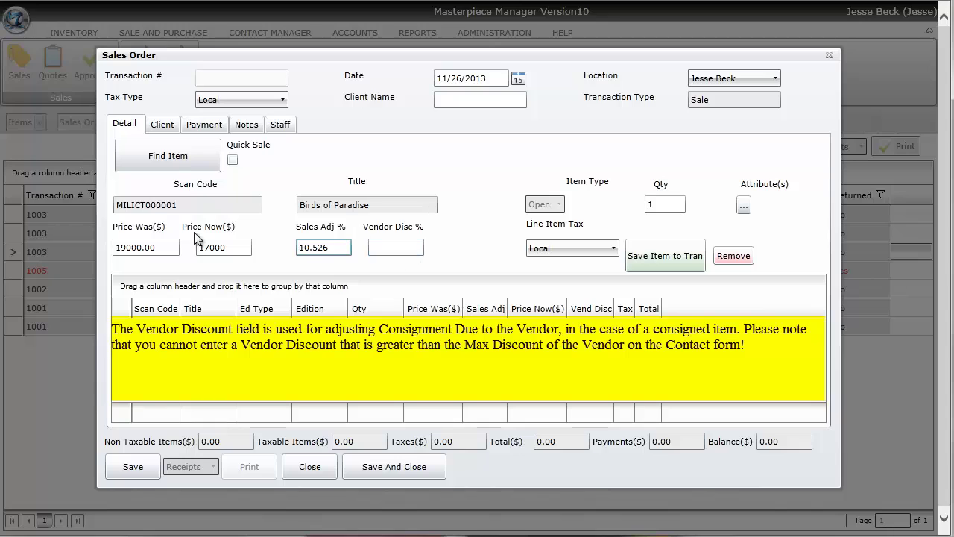
{"action": "left_click", "coordinate": [374, 247]}
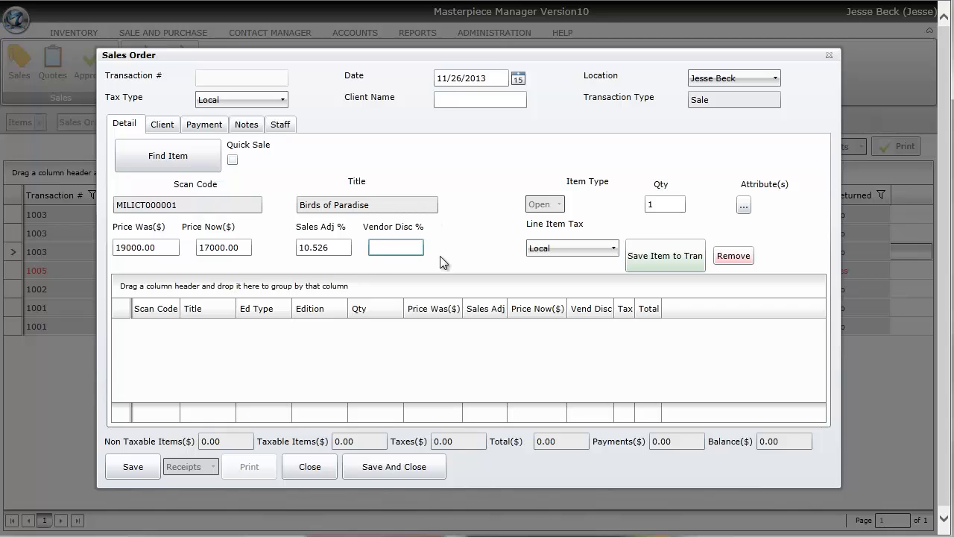
{"action": "left_click", "coordinate": [664, 257]}
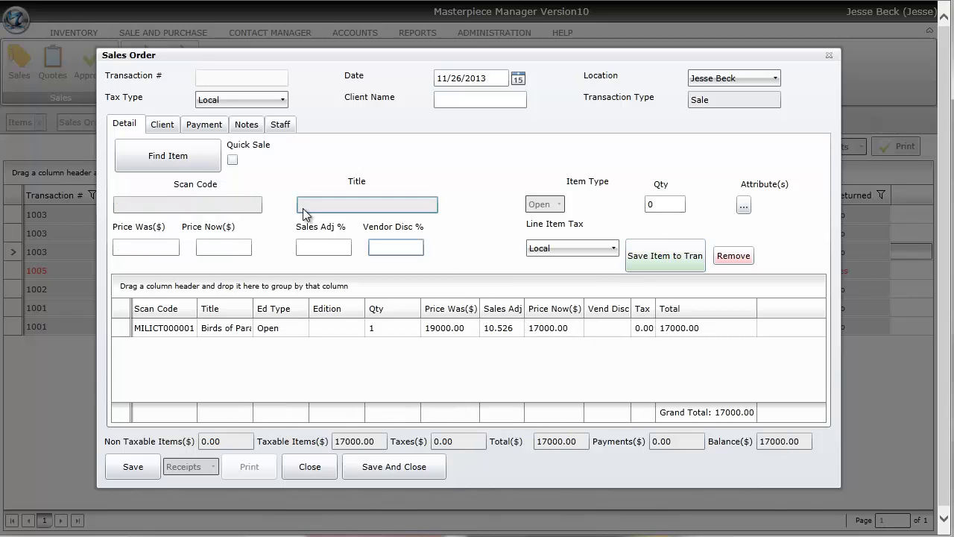
Search item titles for 'ship' and load the Shipping item into the order line
{"action": "left_click", "coordinate": [196, 158]}
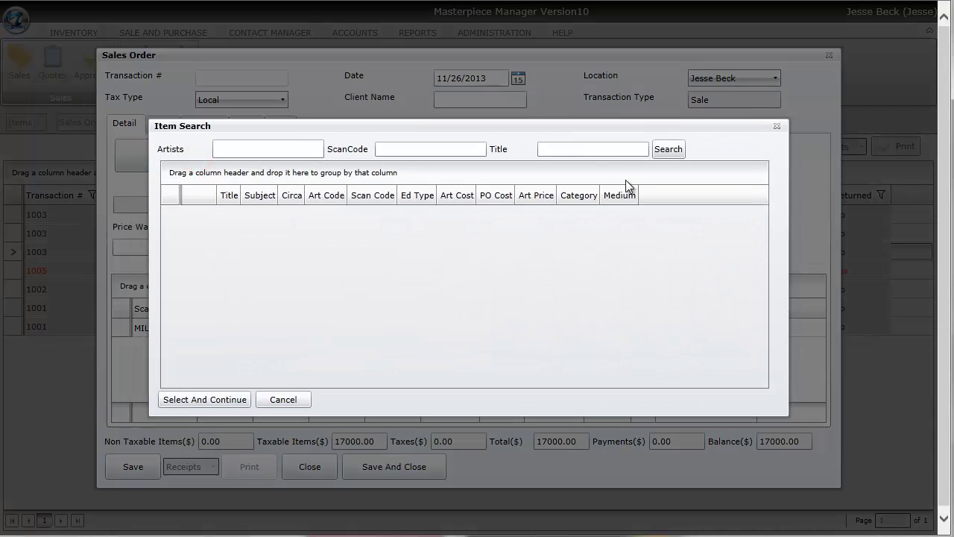
{"action": "left_click", "coordinate": [611, 149]}
{"action": "type", "text": "ship"}
{"action": "left_click", "coordinate": [679, 158]}
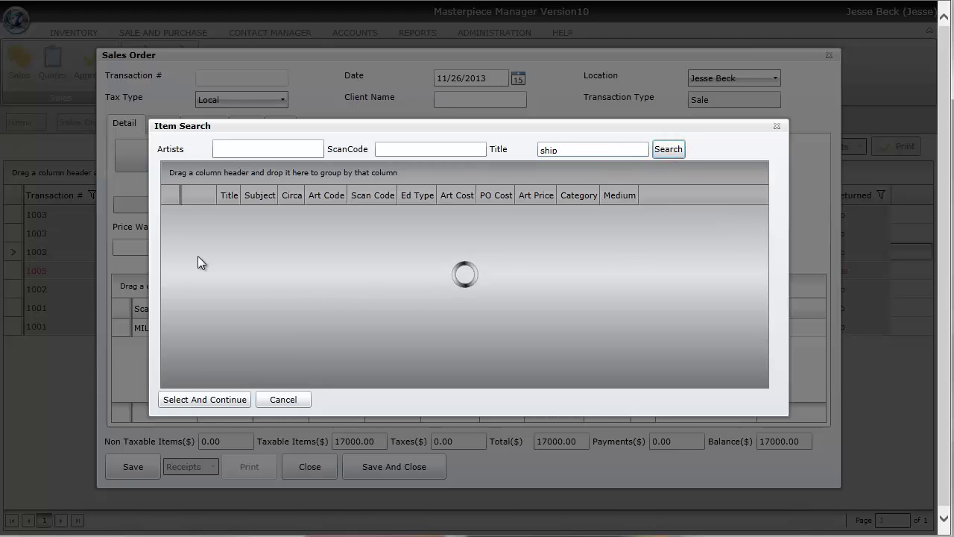
{"action": "left_click", "coordinate": [189, 215]}
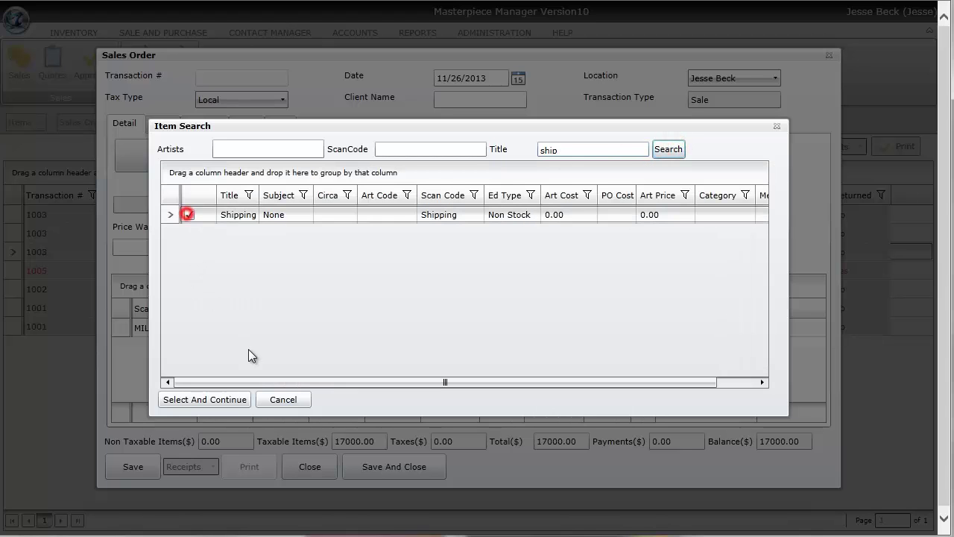
{"action": "left_click", "coordinate": [225, 399]}
Set the Shipping Price Was and Price Now to 75 and save the line to the order
{"action": "left_click", "coordinate": [153, 247]}
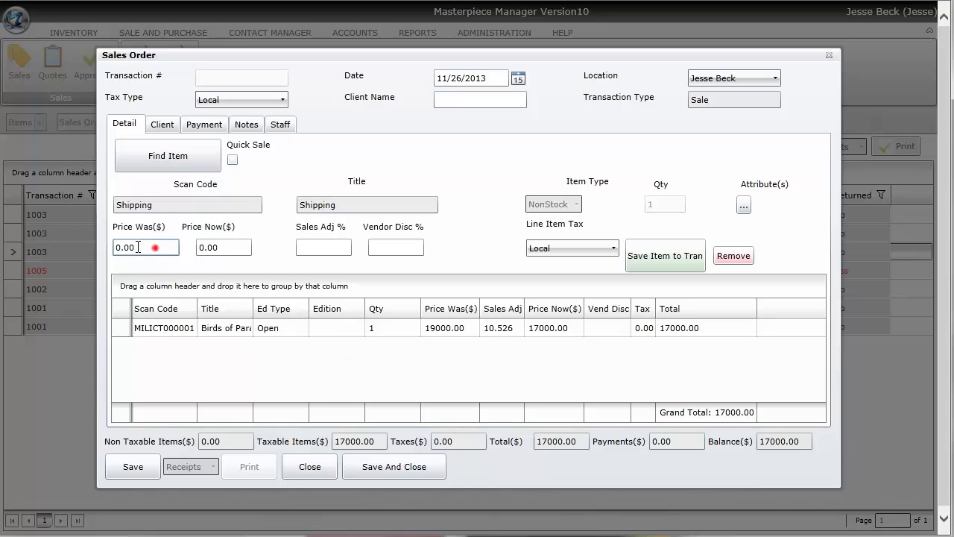
{"action": "type", "text": "75"}
{"action": "left_click", "coordinate": [223, 245]}
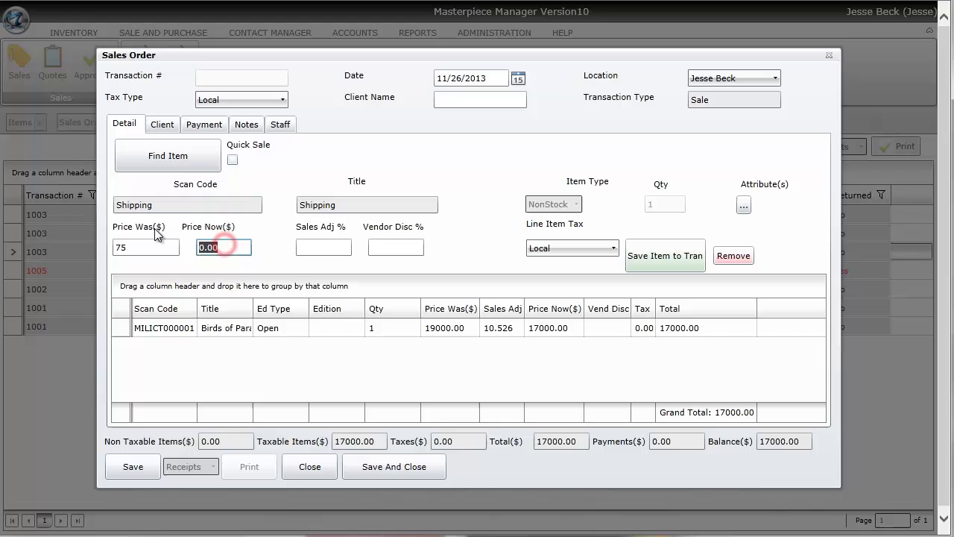
{"action": "type", "text": "75"}
{"action": "key", "text": "Tab"}
{"action": "left_click", "coordinate": [692, 256]}
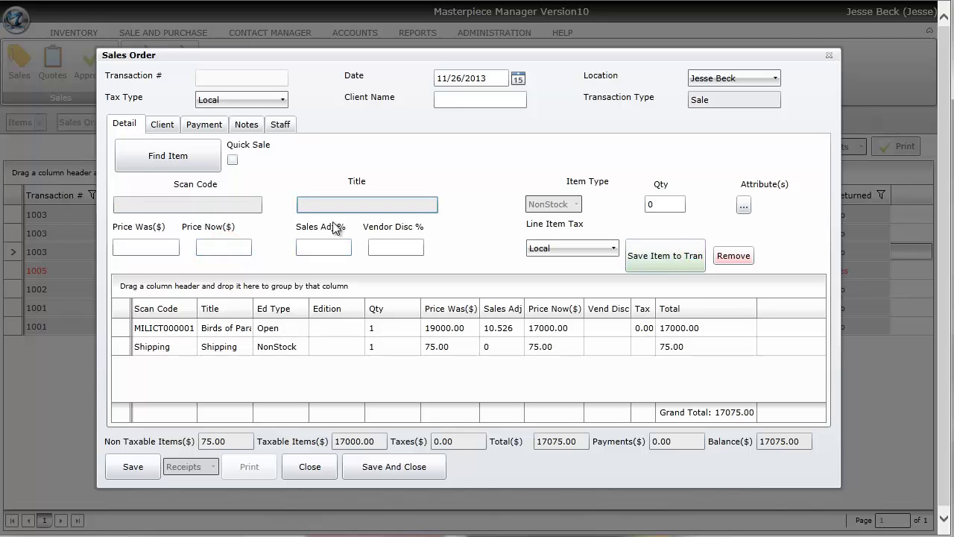
Search titles for 'mou' and add La Goulue arrivant au Moulin Rouge, edition 9, at 574.00
{"action": "left_click", "coordinate": [195, 156]}
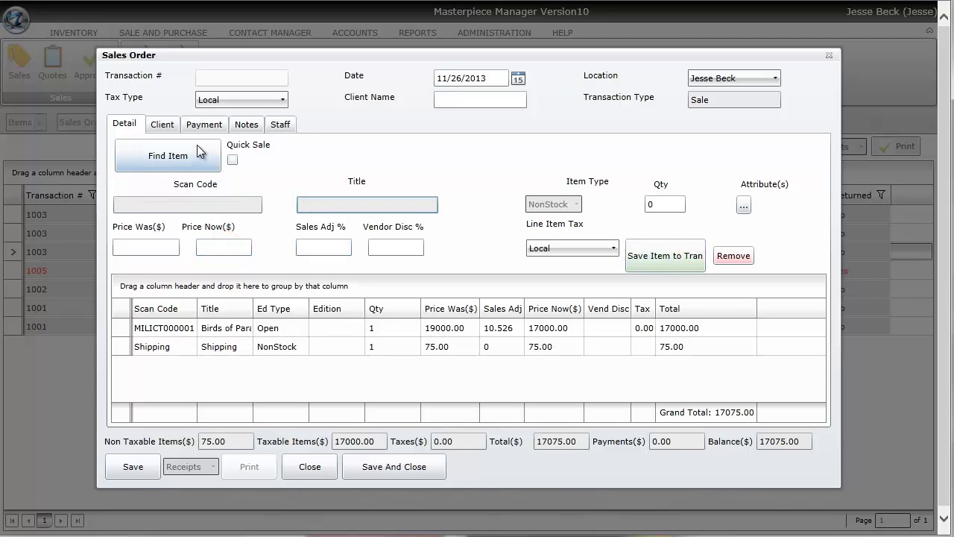
{"action": "left_click", "coordinate": [600, 157]}
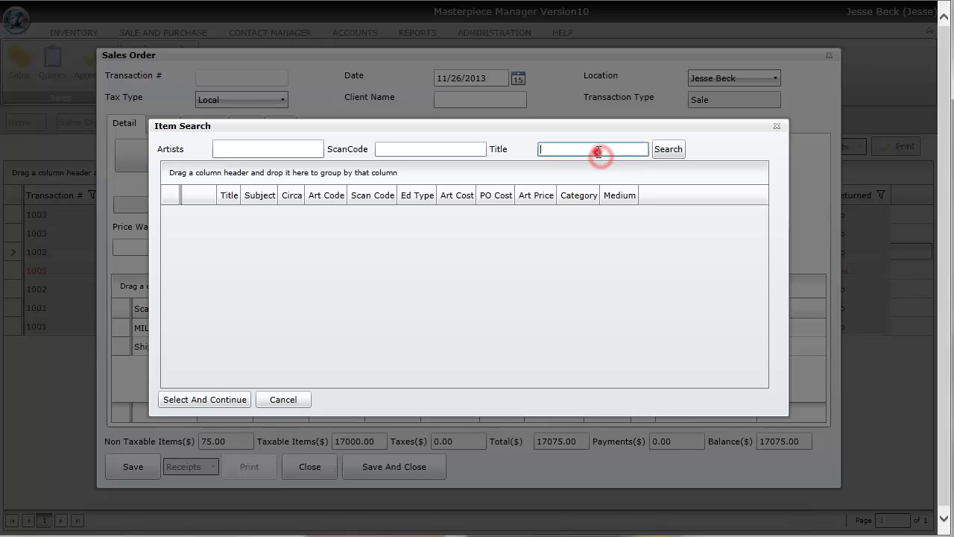
{"action": "type", "text": "mou"}
{"action": "left_click", "coordinate": [667, 149]}
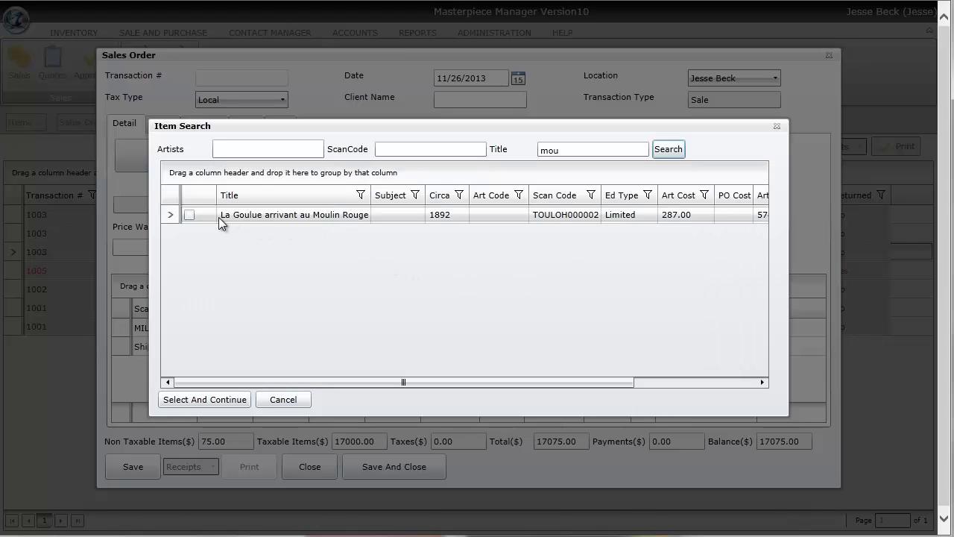
{"action": "left_click", "coordinate": [190, 215]}
{"action": "left_click", "coordinate": [222, 400]}
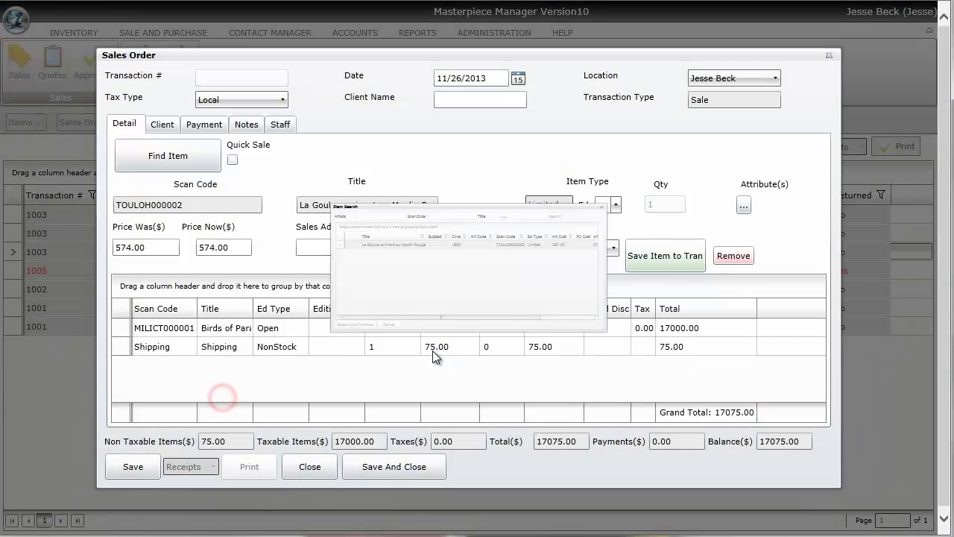
{"action": "left_click", "coordinate": [615, 204]}
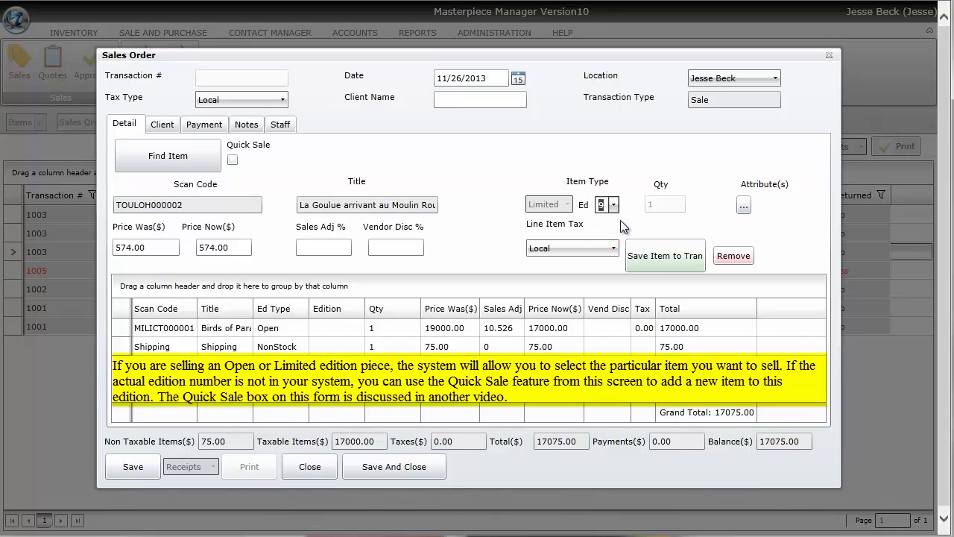
{"action": "left_click", "coordinate": [659, 259]}
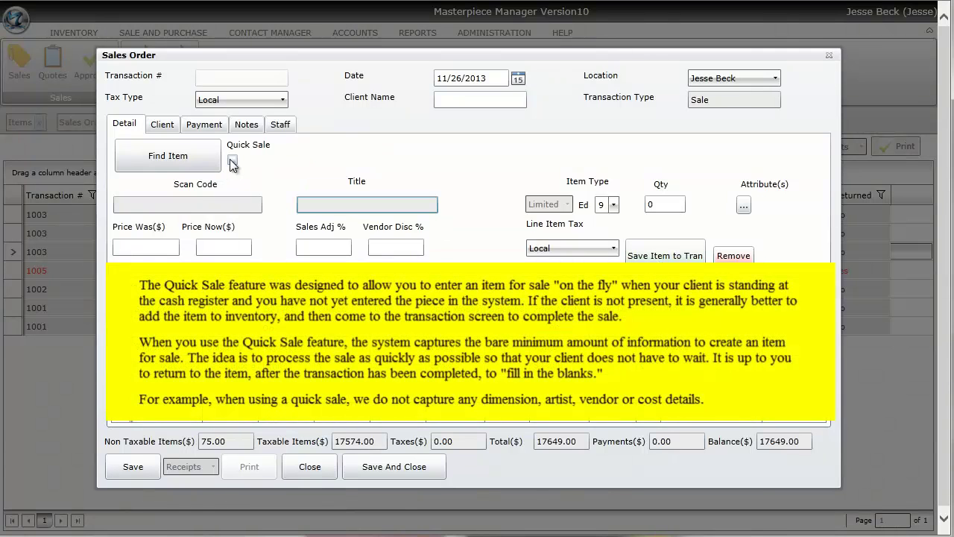
Add a quick-sale item titled 'Mockinbird', Price Was 150 and Price Now 125, to the order
{"action": "left_click", "coordinate": [231, 158]}
{"action": "left_click", "coordinate": [301, 197]}
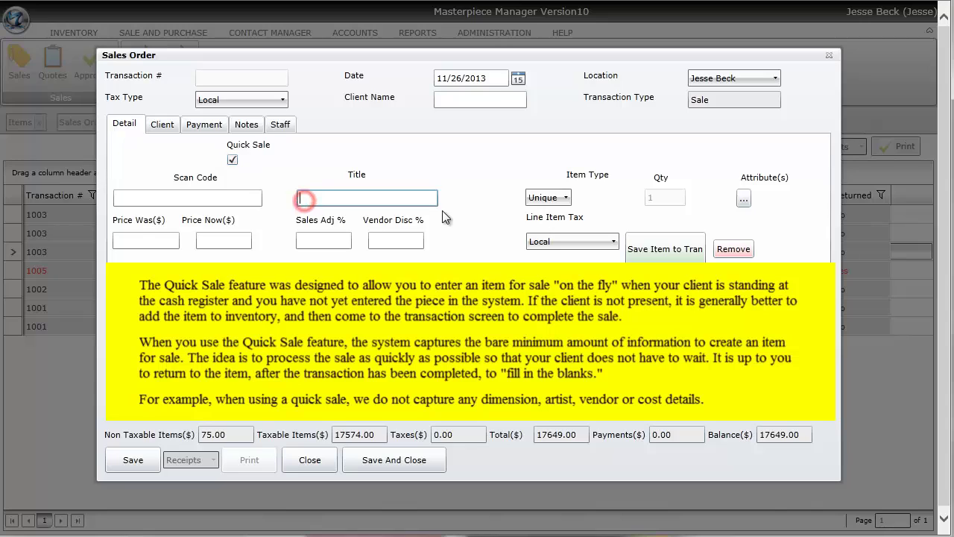
{"action": "type", "text": "Mockinbird"}
{"action": "left_click", "coordinate": [176, 241]}
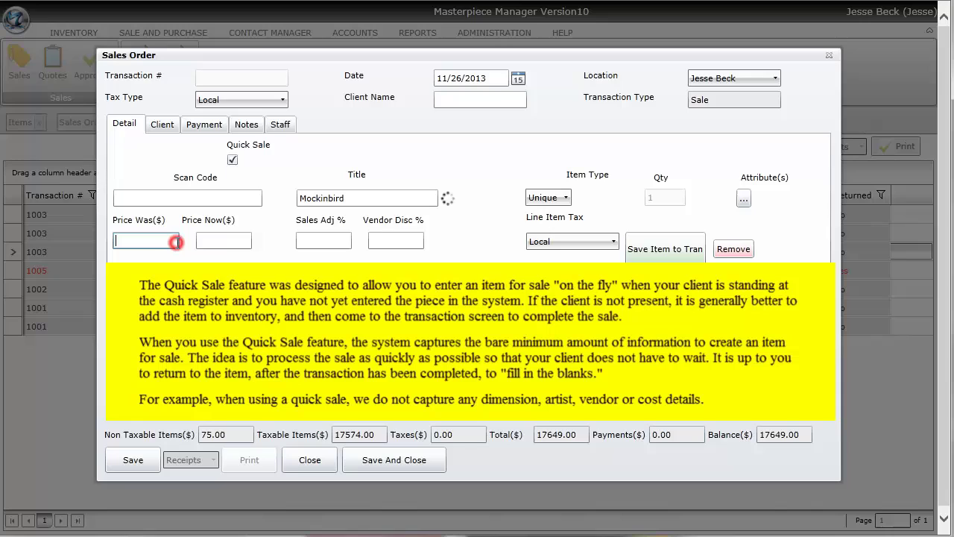
{"action": "type", "text": "150"}
{"action": "key", "text": "Tab"}
{"action": "type", "text": "125"}
{"action": "key", "text": "Tab"}
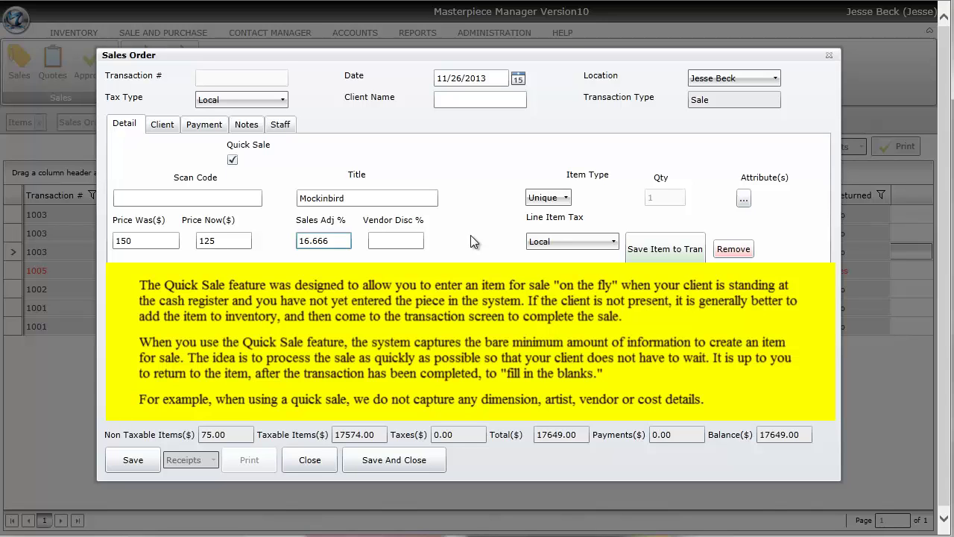
{"action": "left_click", "coordinate": [639, 249]}
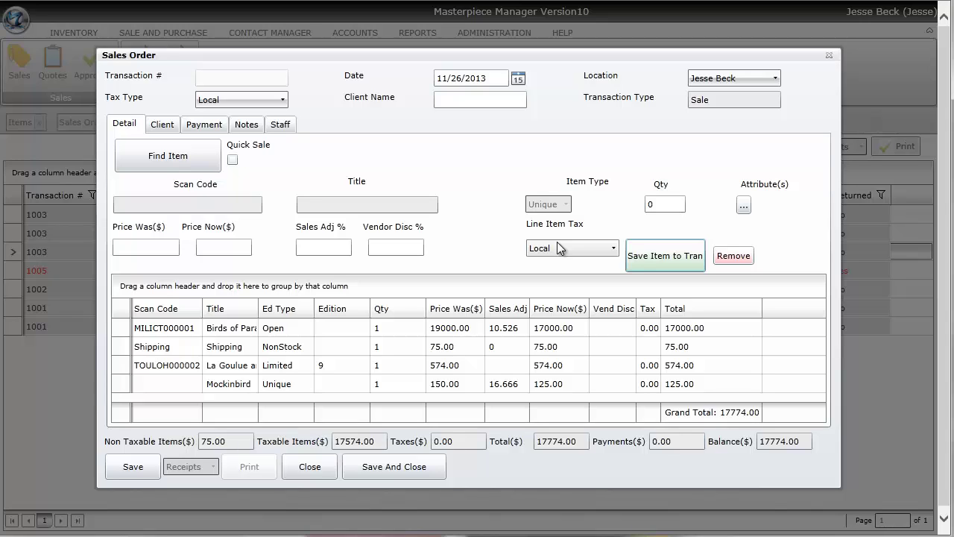
On the Client tab, pick the client from the name lookup and copy the mailing address to shipping
{"action": "left_click", "coordinate": [160, 126]}
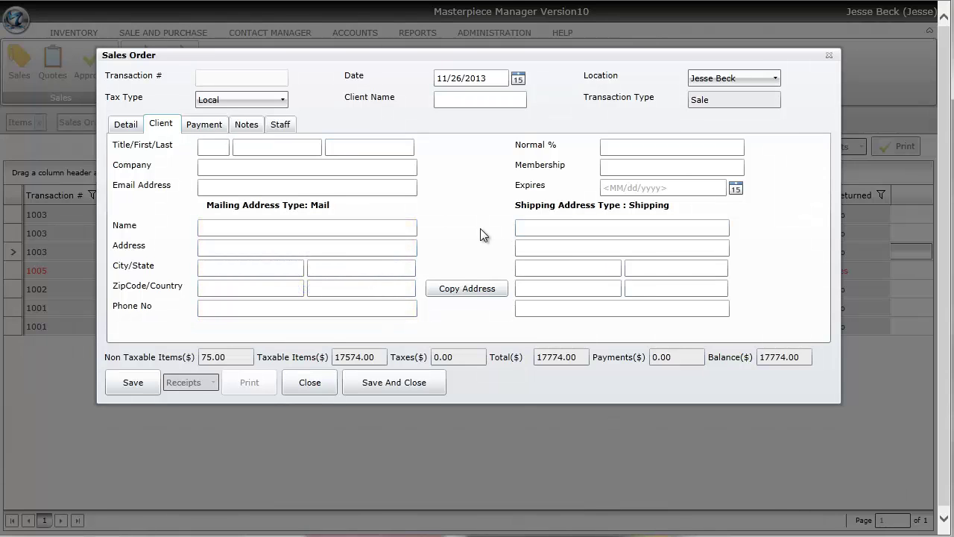
{"action": "left_click", "coordinate": [463, 97]}
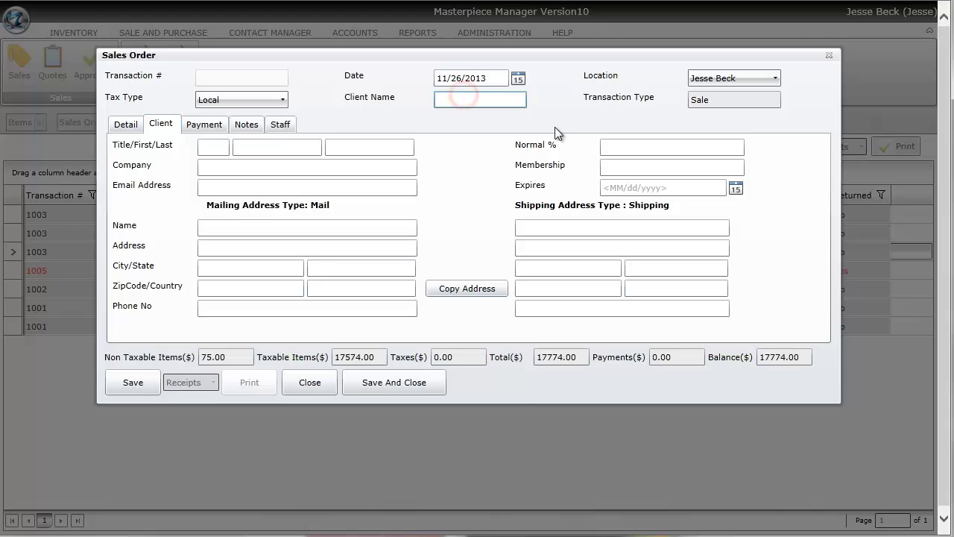
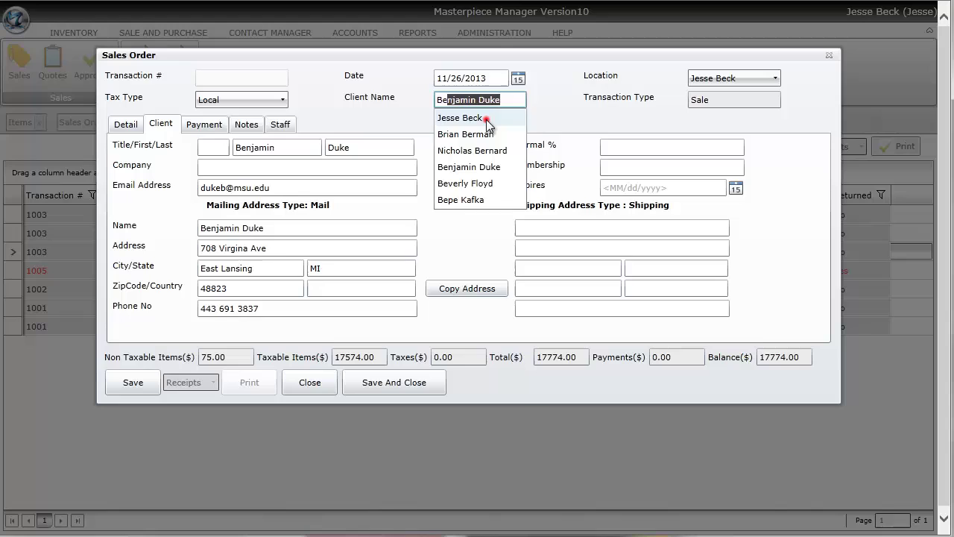
{"action": "left_click", "coordinate": [486, 118]}
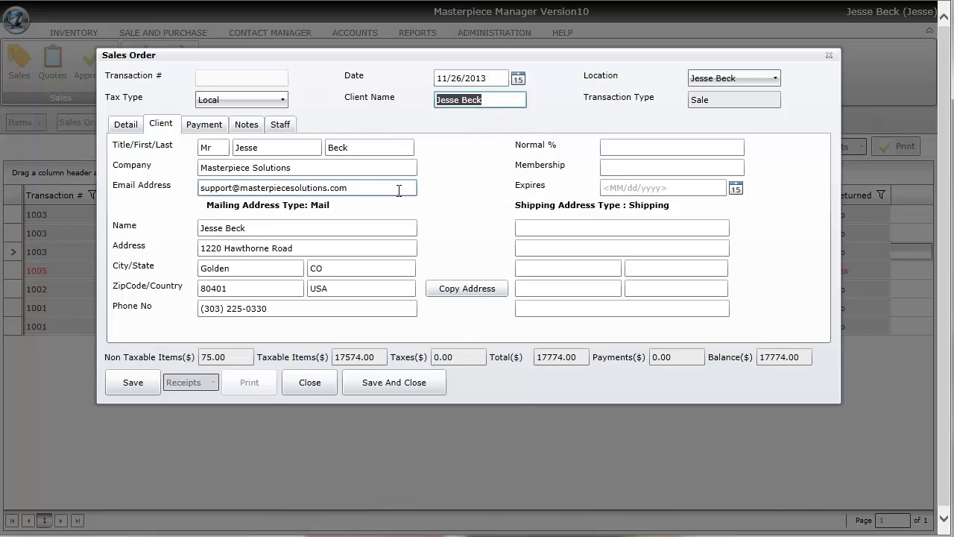
{"action": "left_click", "coordinate": [458, 293]}
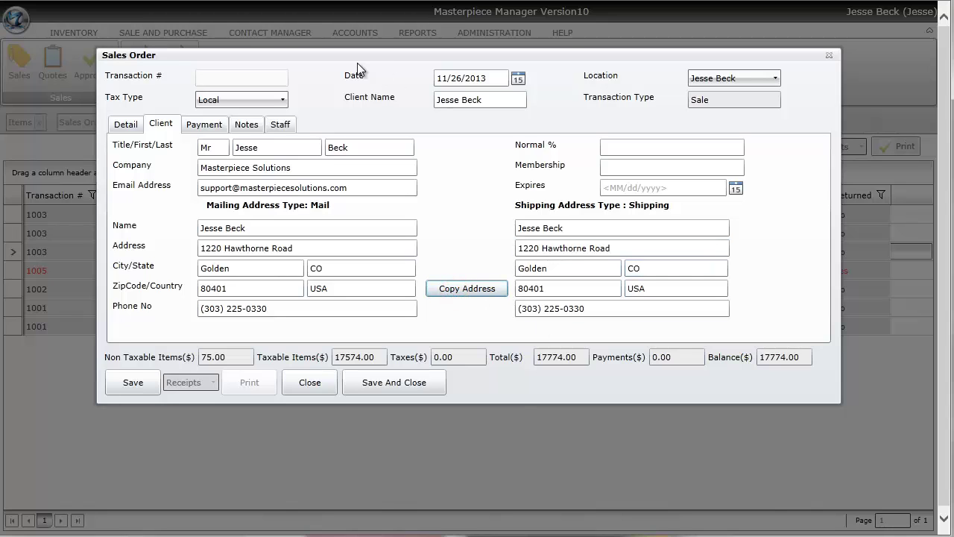
Record a 2000.00 Cash payment on the order's Payment tab
{"action": "left_click", "coordinate": [208, 124]}
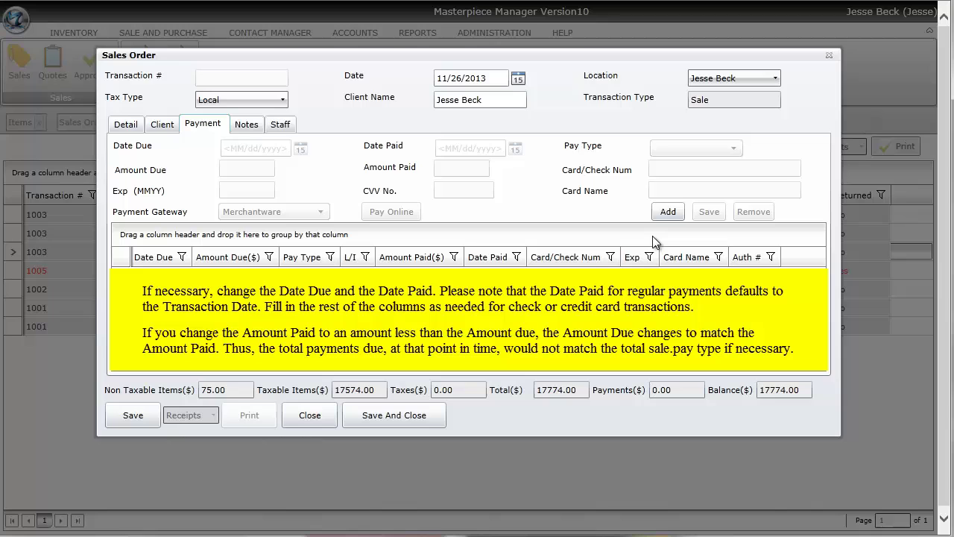
{"action": "left_click", "coordinate": [661, 214]}
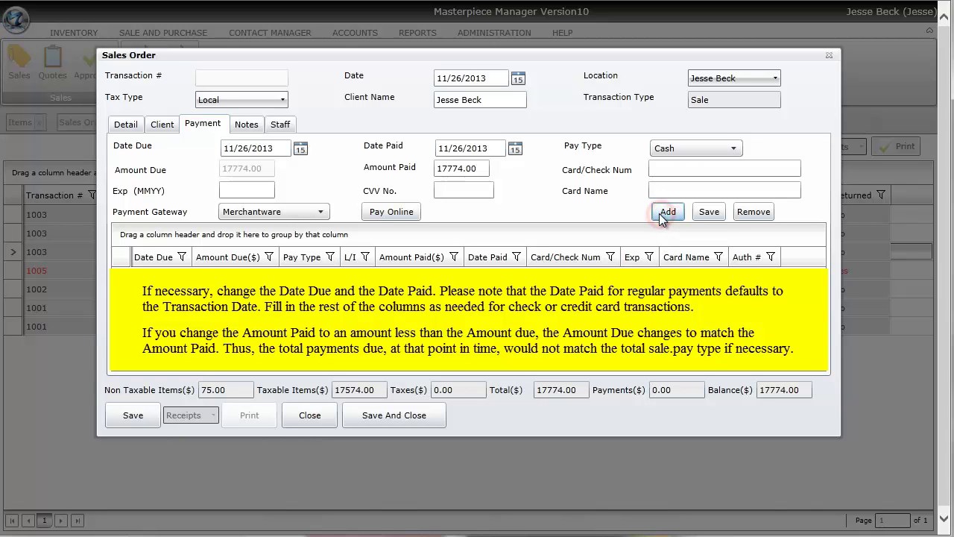
{"action": "left_click", "coordinate": [698, 148]}
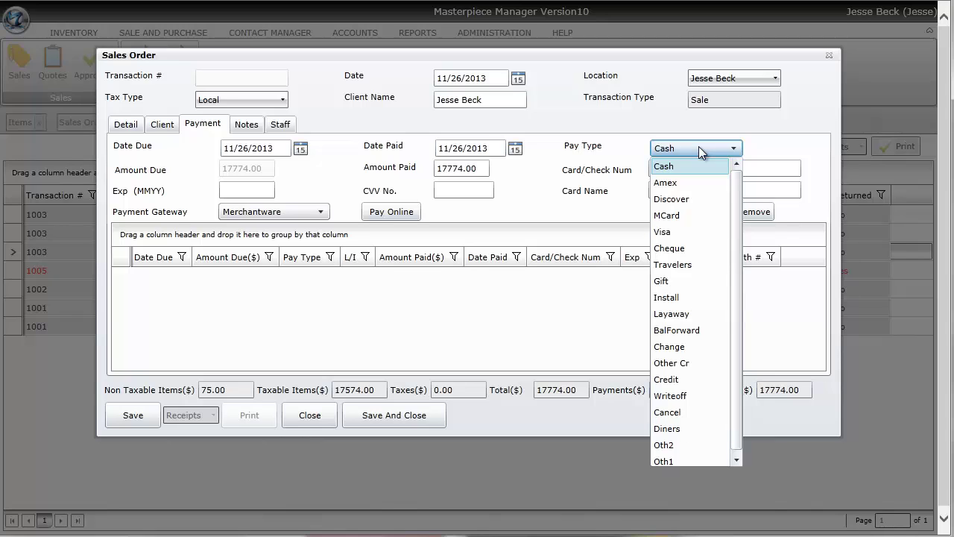
{"action": "left_click", "coordinate": [698, 146]}
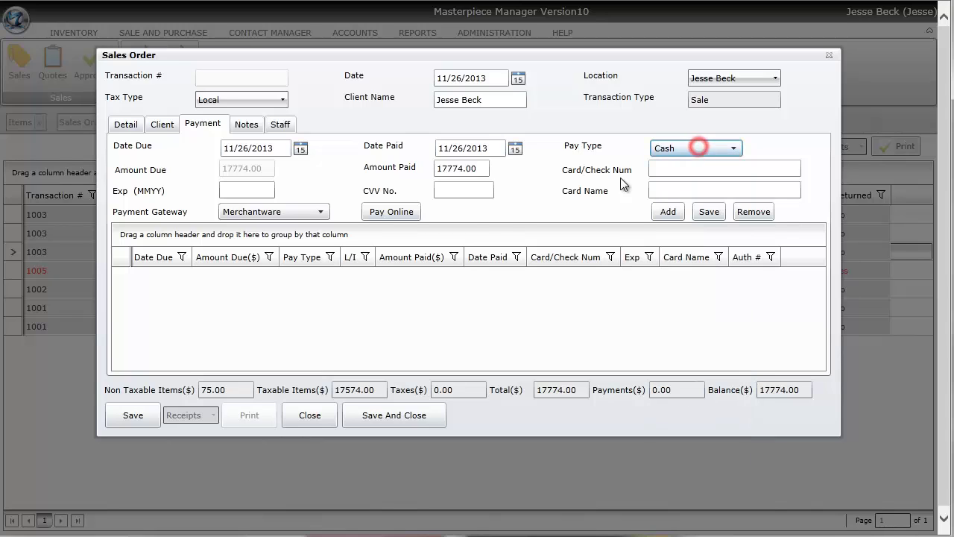
{"action": "double_click", "coordinate": [488, 168]}
{"action": "type", "text": "2000"}
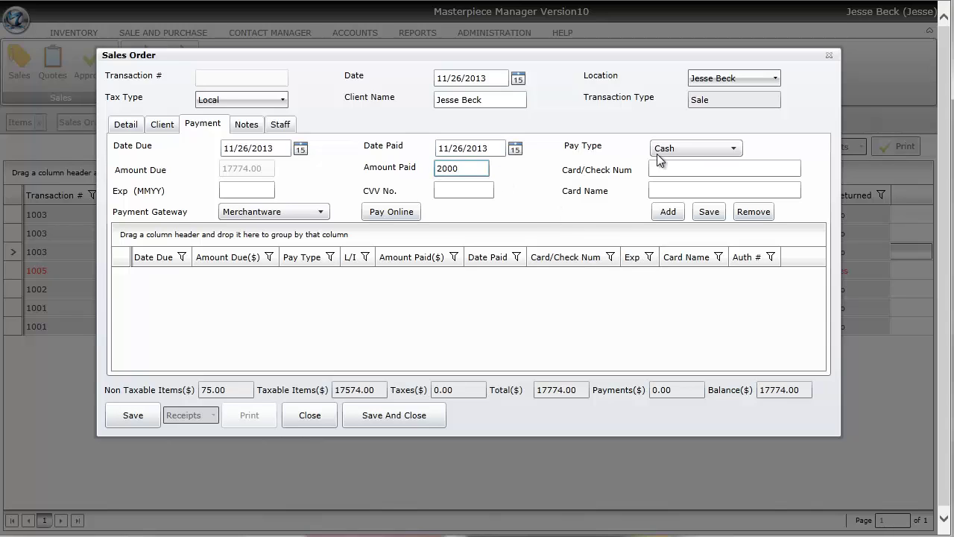
{"action": "left_click", "coordinate": [712, 212]}
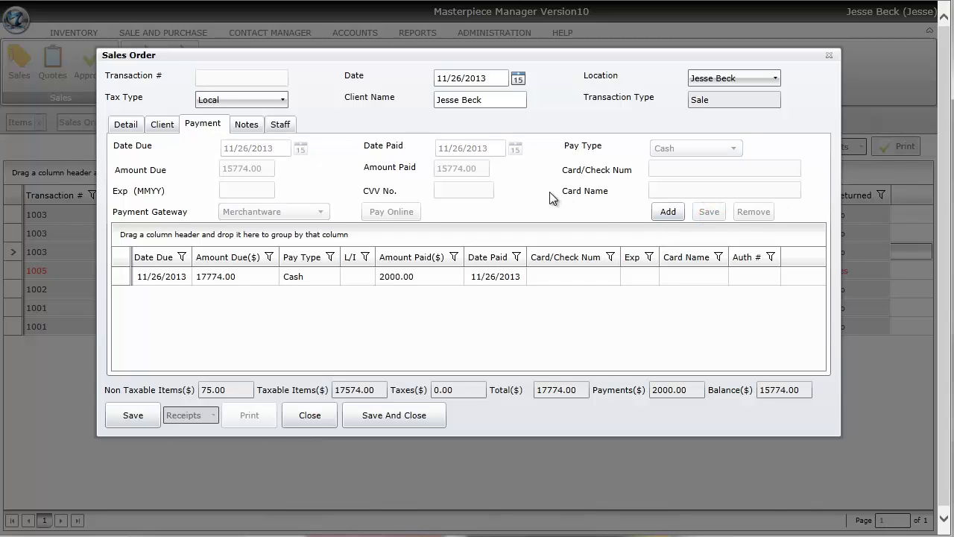
Record a second payment of 10000.00 by Visa
{"action": "left_click", "coordinate": [676, 212]}
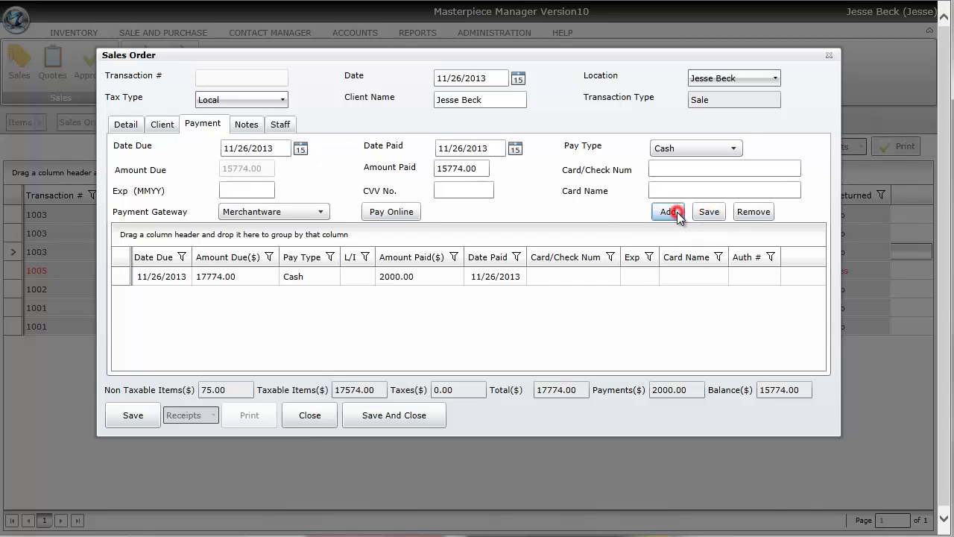
{"action": "left_click", "coordinate": [660, 146]}
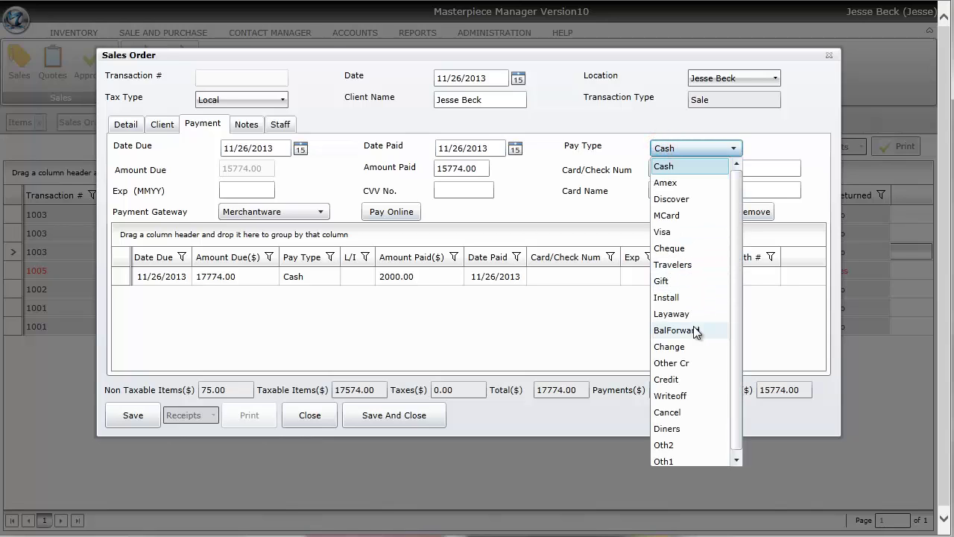
{"action": "left_click", "coordinate": [689, 237]}
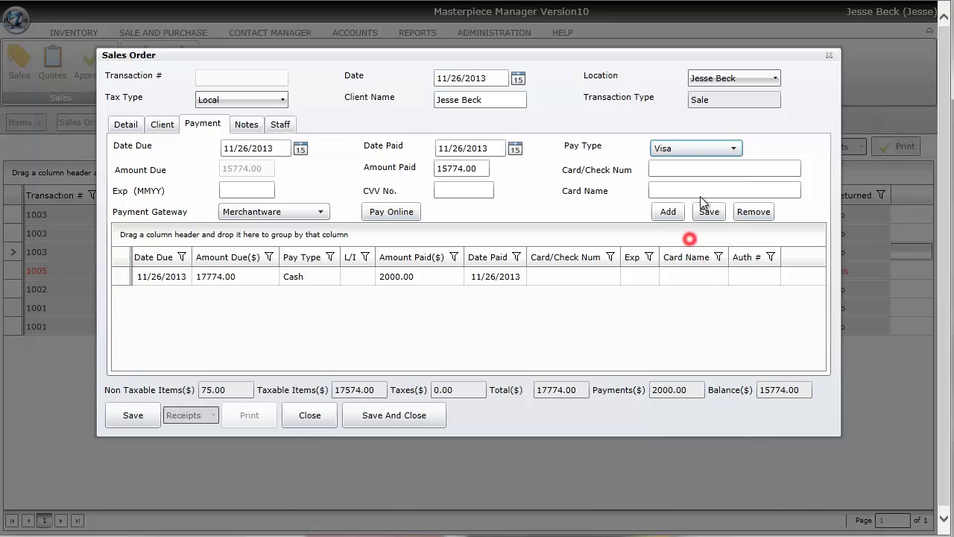
{"action": "left_click", "coordinate": [480, 169]}
{"action": "double_click", "coordinate": [480, 169]}
{"action": "type", "text": "10000"}
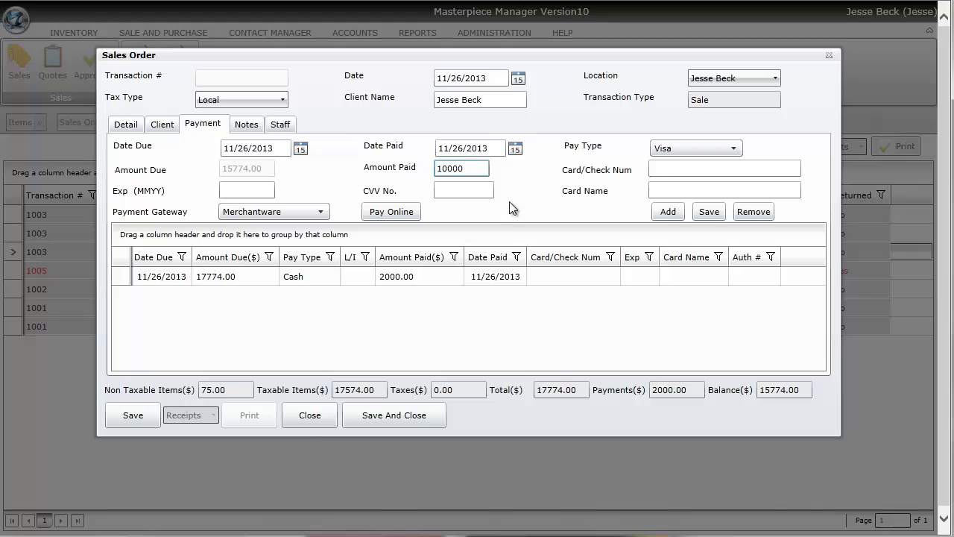
{"action": "left_click", "coordinate": [706, 213]}
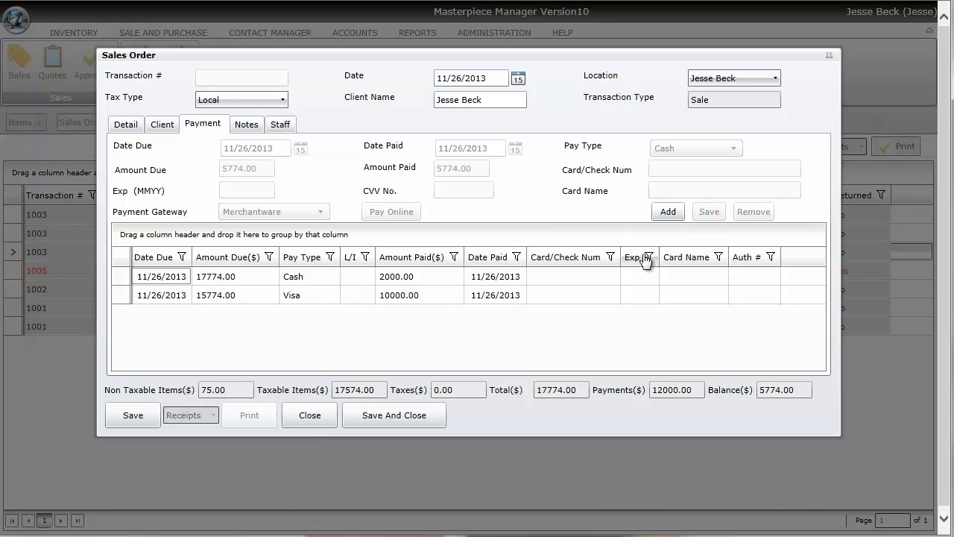
Add an Install payment scheduling the remaining 5774.00 and check the Balance field
{"action": "left_click", "coordinate": [672, 214]}
{"action": "left_click", "coordinate": [688, 152]}
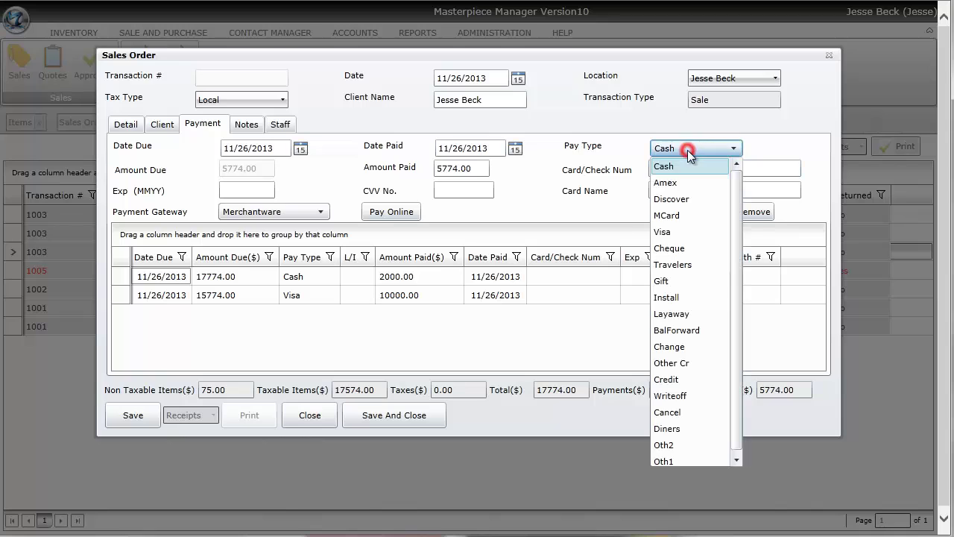
{"action": "left_click", "coordinate": [693, 297]}
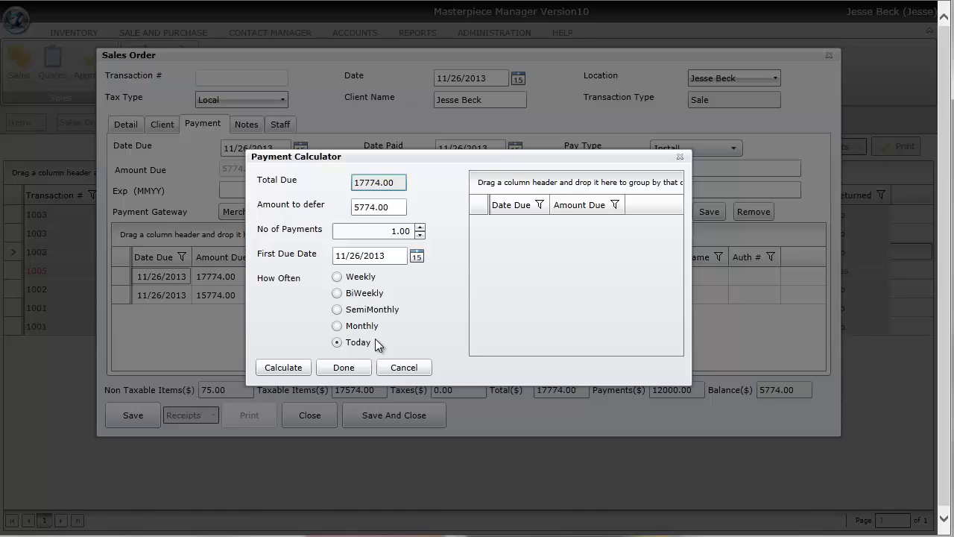
{"action": "left_click", "coordinate": [284, 366]}
{"action": "left_click", "coordinate": [333, 365]}
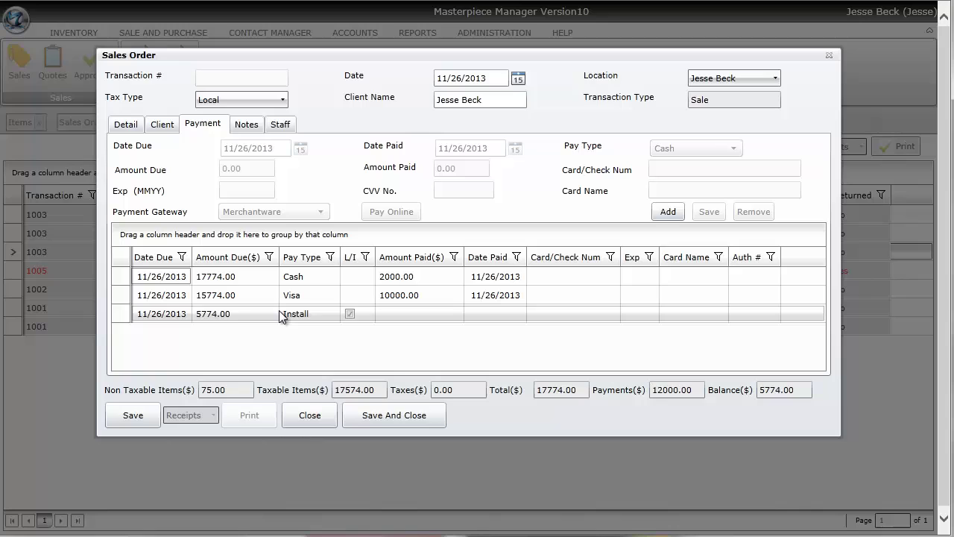
{"action": "double_click", "coordinate": [796, 391]}
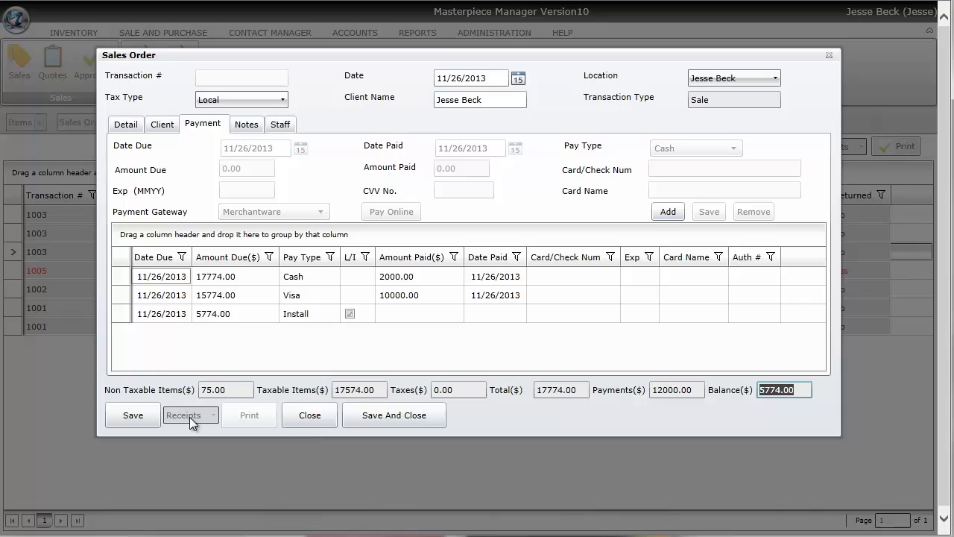
Enter Shipping Note 'Ship Fed Ex' and Transaction Note 'Customer received great guy discount'
{"action": "left_click", "coordinate": [259, 126]}
{"action": "left_click", "coordinate": [255, 206]}
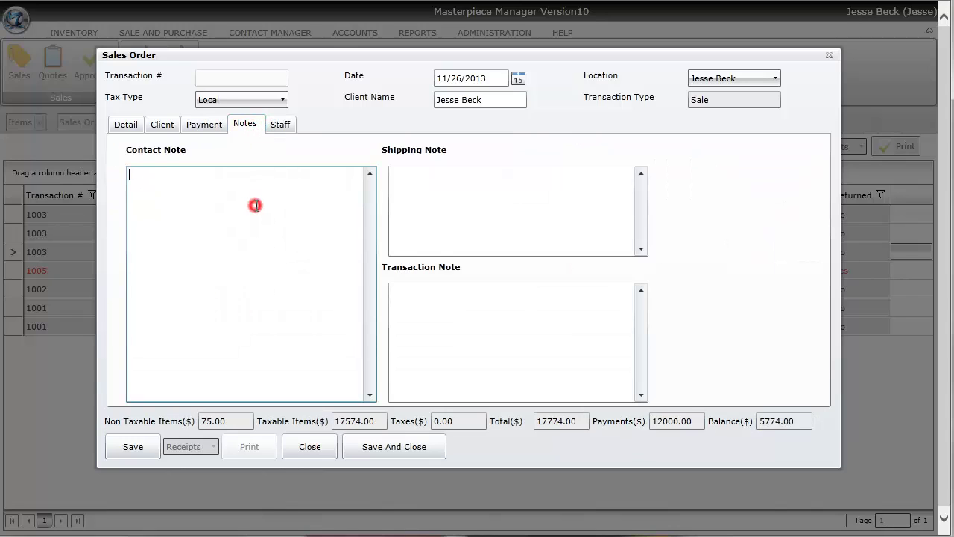
{"action": "left_click", "coordinate": [494, 216]}
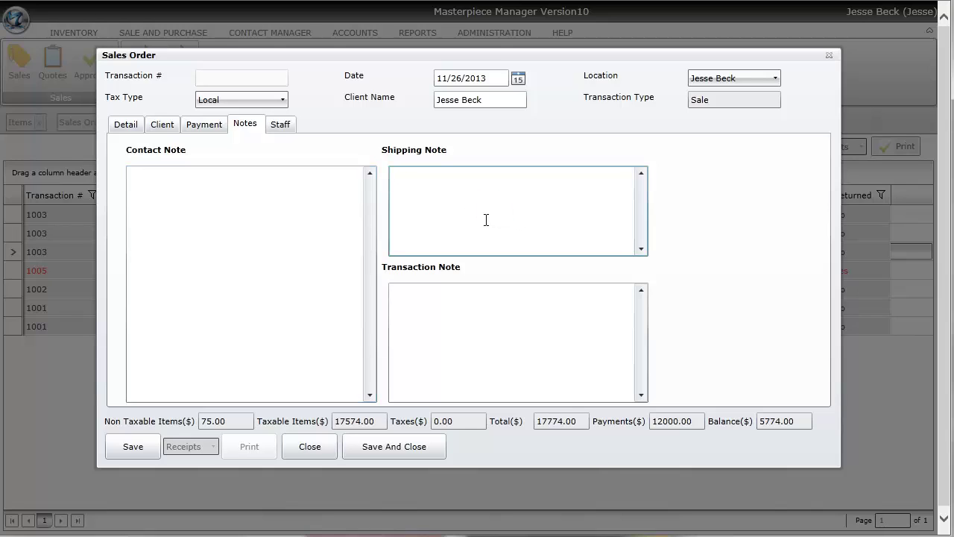
{"action": "type", "text": "Ship Fed Ex"}
{"action": "left_click", "coordinate": [472, 313]}
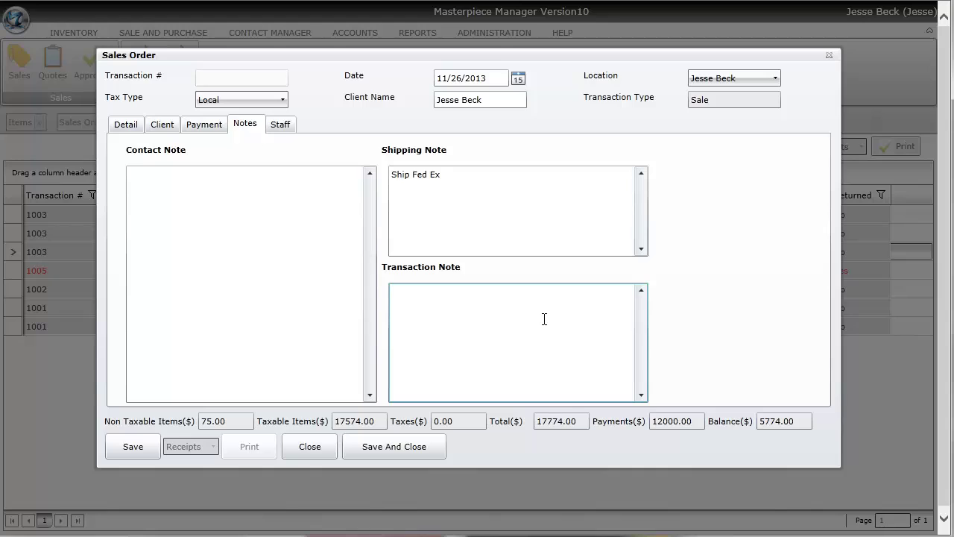
{"action": "type", "text": "Customer received"}
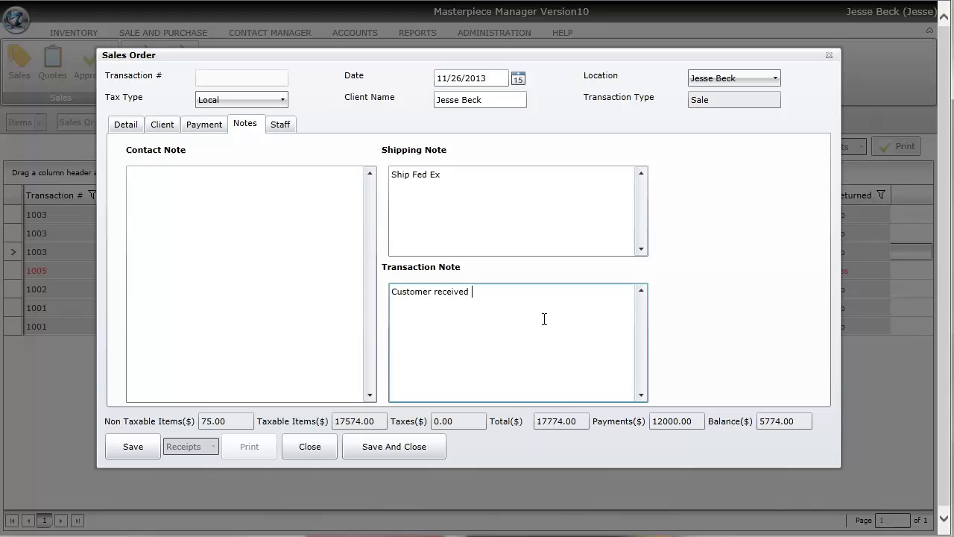
{"action": "type", "text": "reat guy discount"}
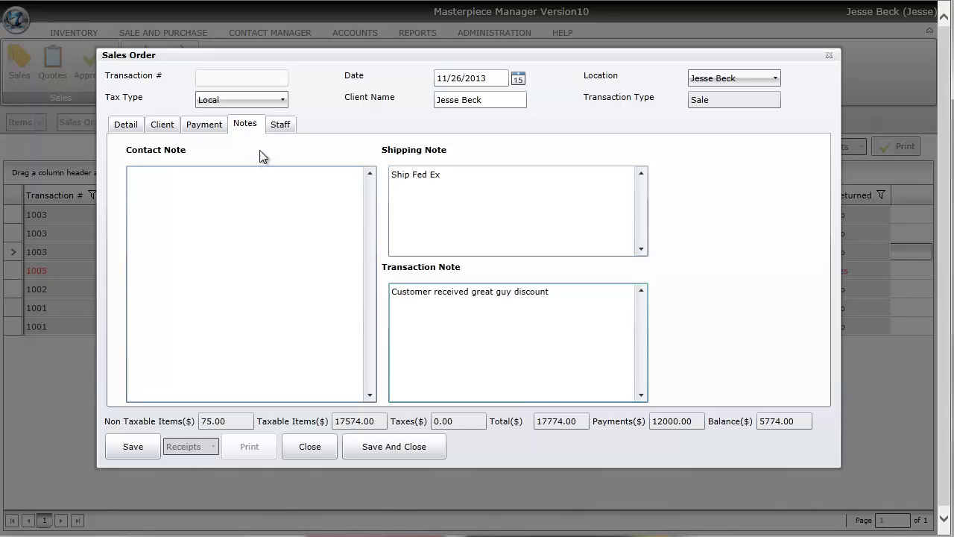
Keep the current staff member as the sole seller credited at 100%
{"action": "left_click", "coordinate": [278, 123]}
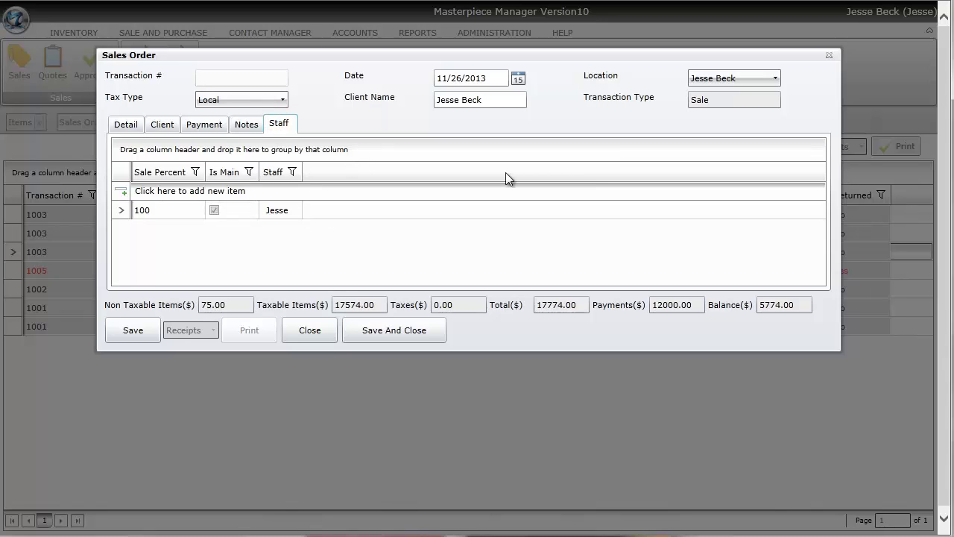
{"action": "left_click", "coordinate": [285, 213]}
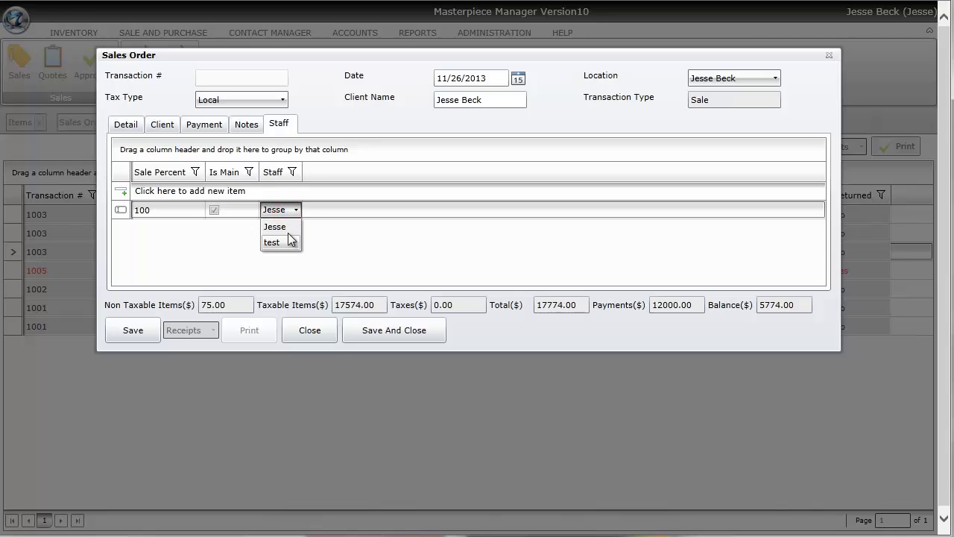
{"action": "left_click", "coordinate": [329, 241]}
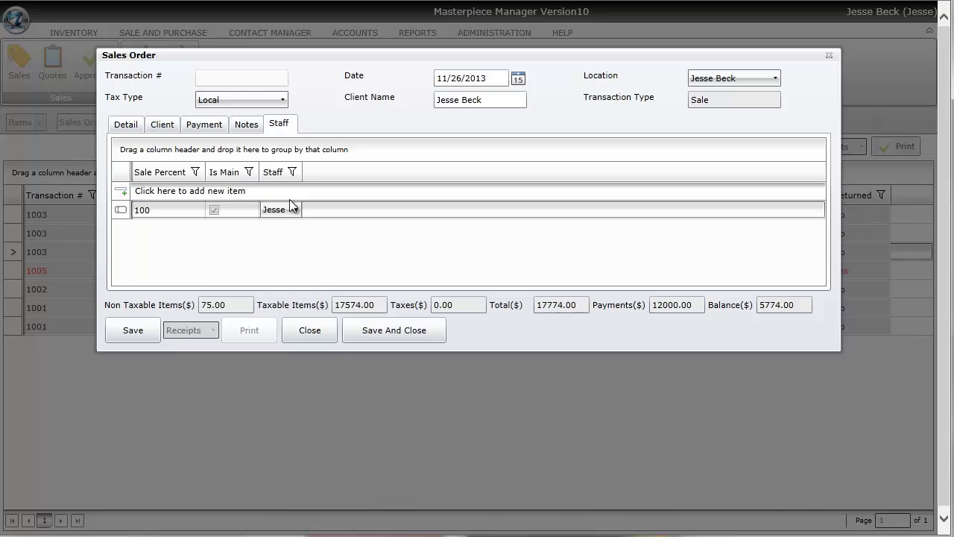
Recheck the notes, then save the sales order from the Payment tab
{"action": "left_click", "coordinate": [250, 131]}
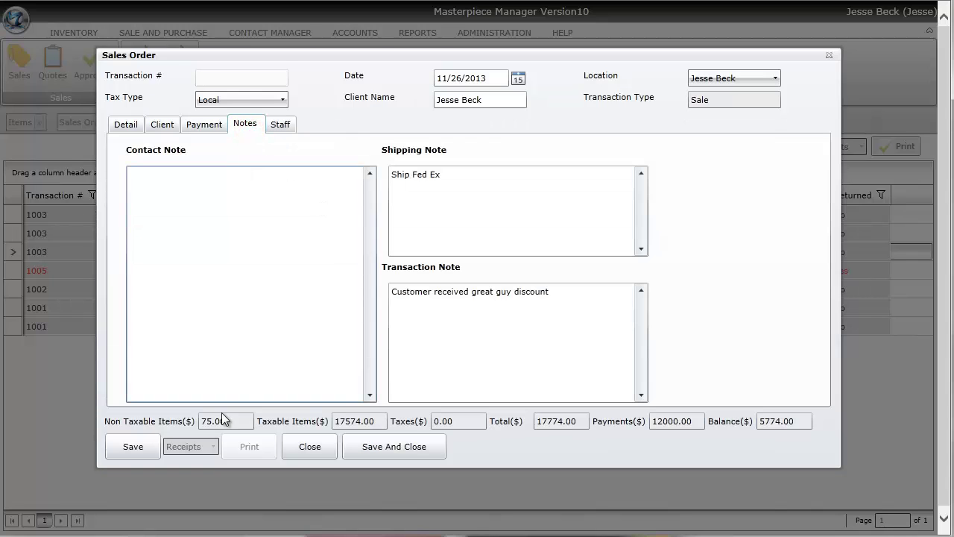
{"action": "left_click", "coordinate": [187, 128]}
{"action": "left_click", "coordinate": [145, 415]}
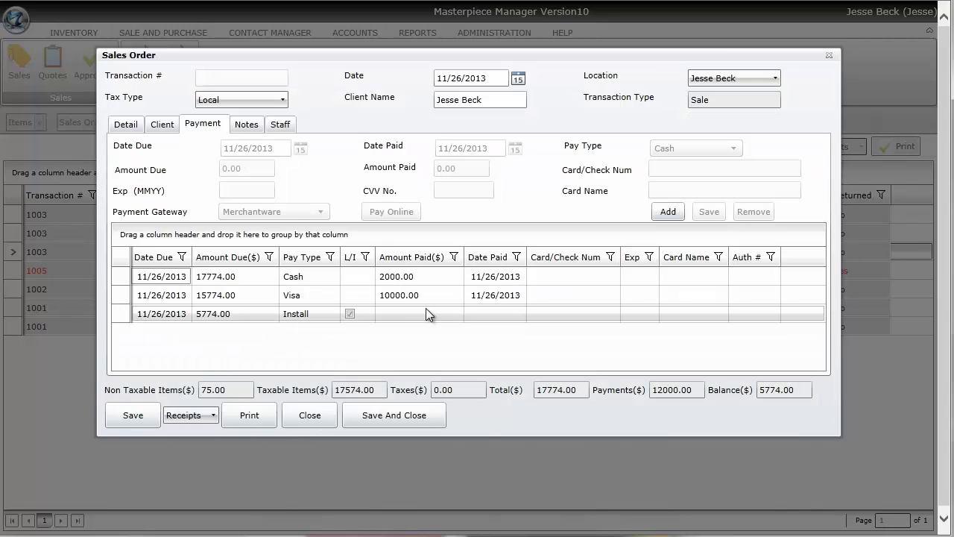
Print the COA report, page through all four certificates to Birds of Paradise, then close it
{"action": "left_click", "coordinate": [213, 415]}
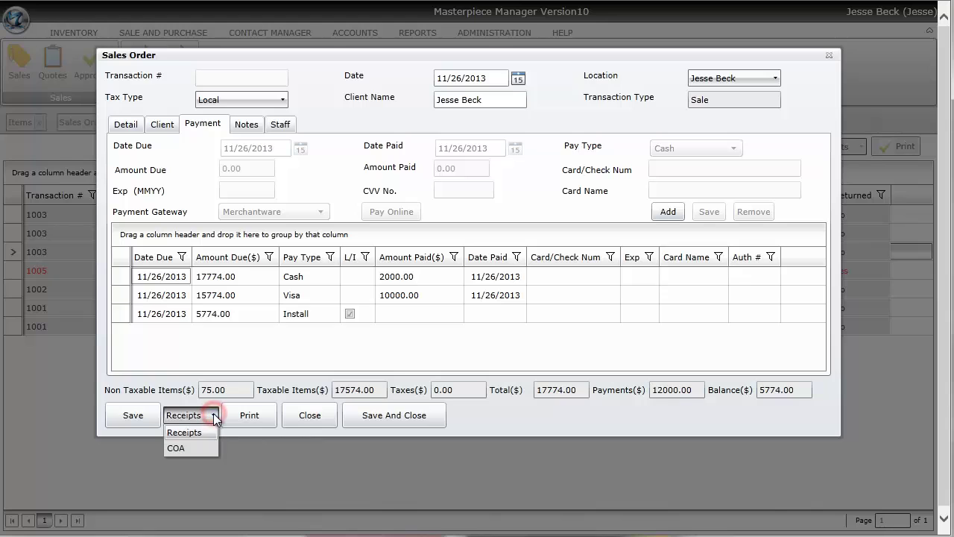
{"action": "left_click", "coordinate": [212, 448]}
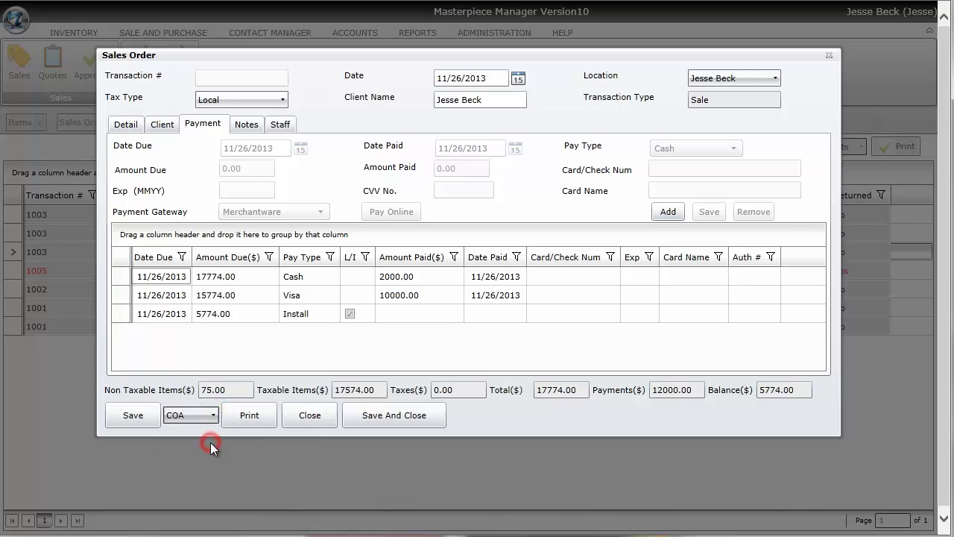
{"action": "left_click", "coordinate": [248, 415]}
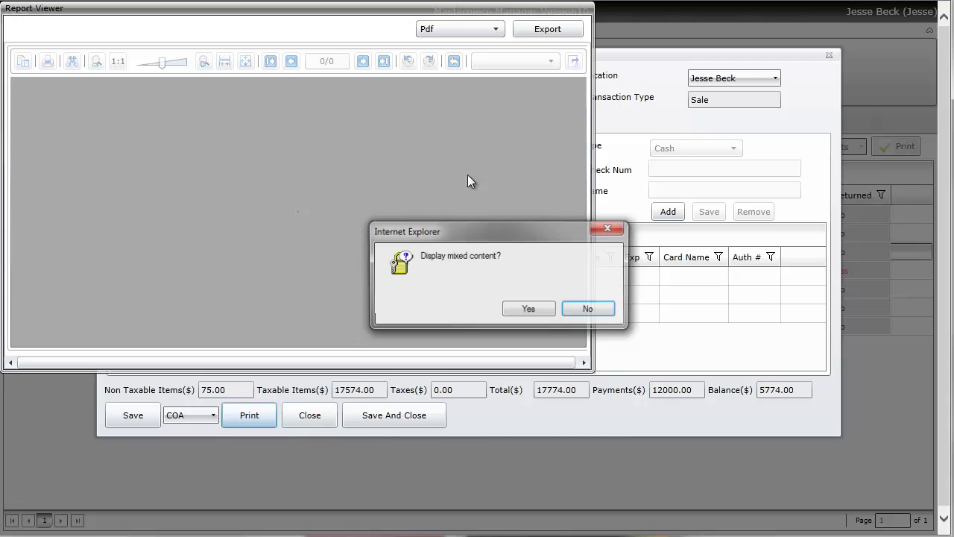
{"action": "left_click", "coordinate": [512, 308]}
{"action": "left_click", "coordinate": [565, 11]}
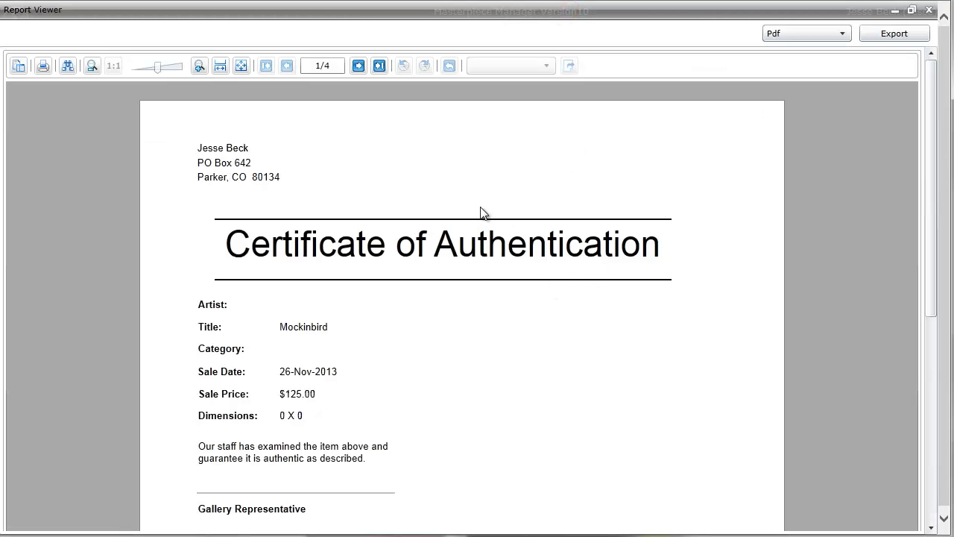
{"action": "left_click", "coordinate": [358, 66]}
{"action": "left_click", "coordinate": [358, 65]}
{"action": "left_click", "coordinate": [357, 66]}
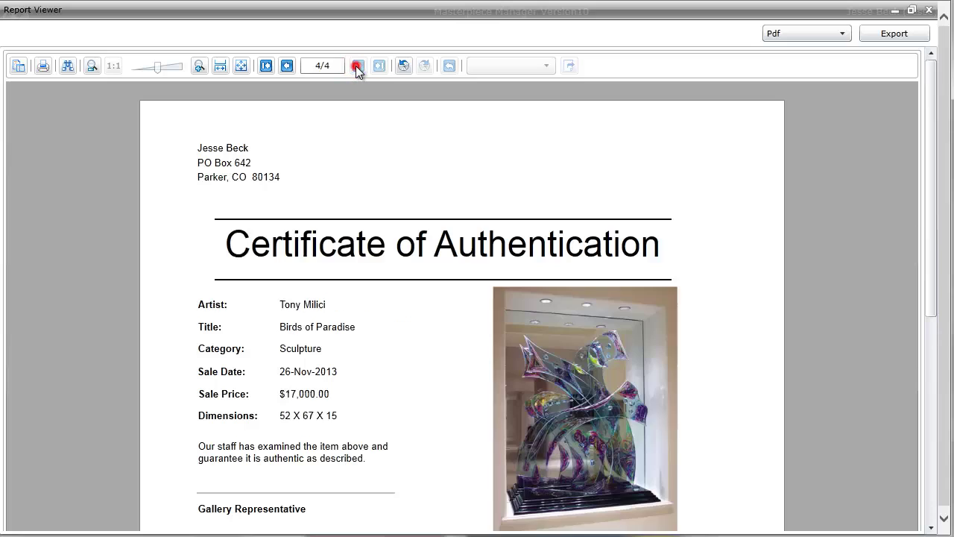
{"action": "scroll", "coordinate": [457, 207], "scroll_direction": "down", "scroll_amount": 2}
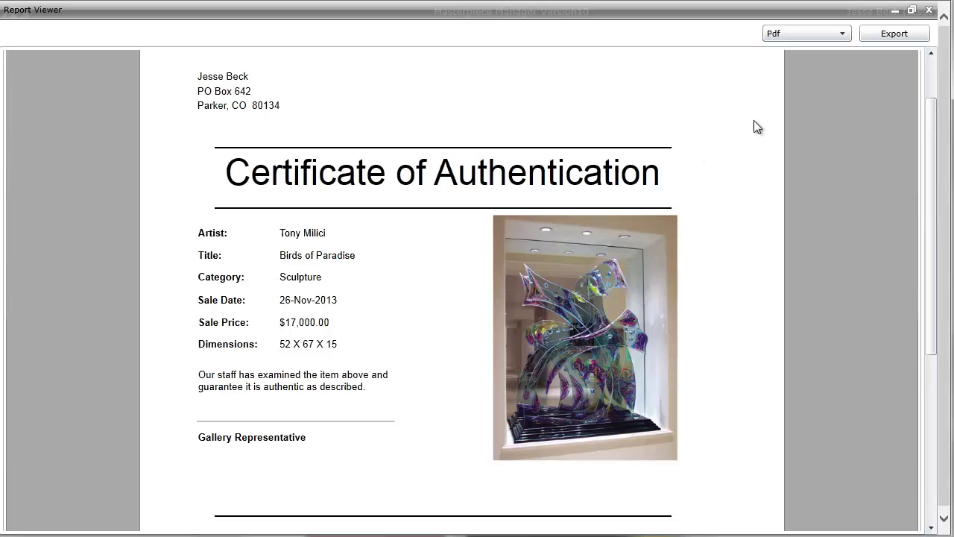
{"action": "left_click", "coordinate": [929, 12]}
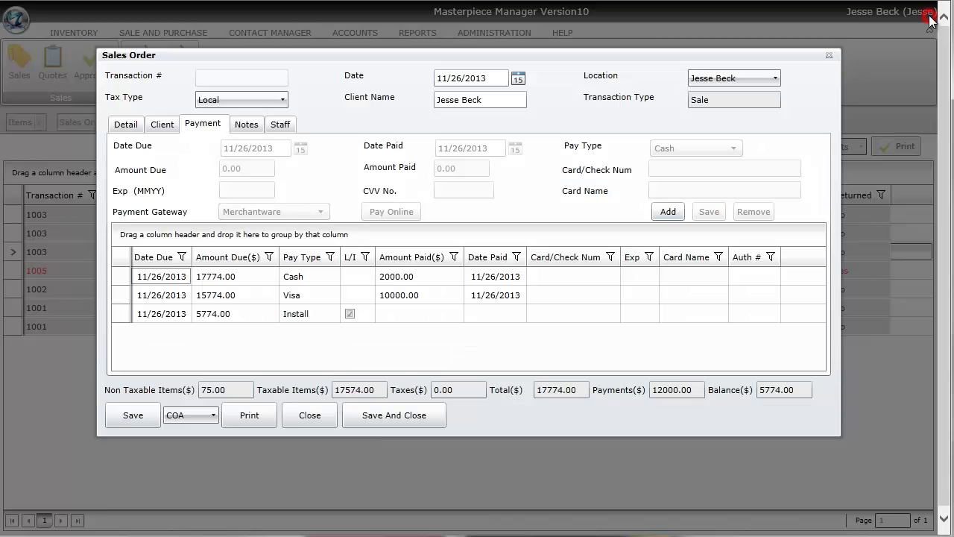
Print the sale receipt and scroll through it in the full-screen Report Viewer
{"action": "left_click", "coordinate": [214, 415]}
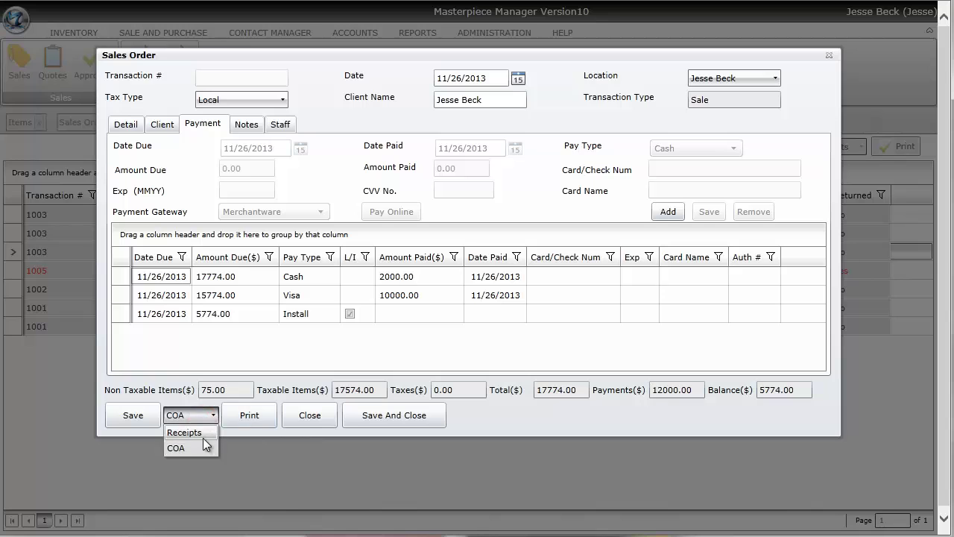
{"action": "left_click", "coordinate": [196, 433]}
{"action": "left_click", "coordinate": [249, 422]}
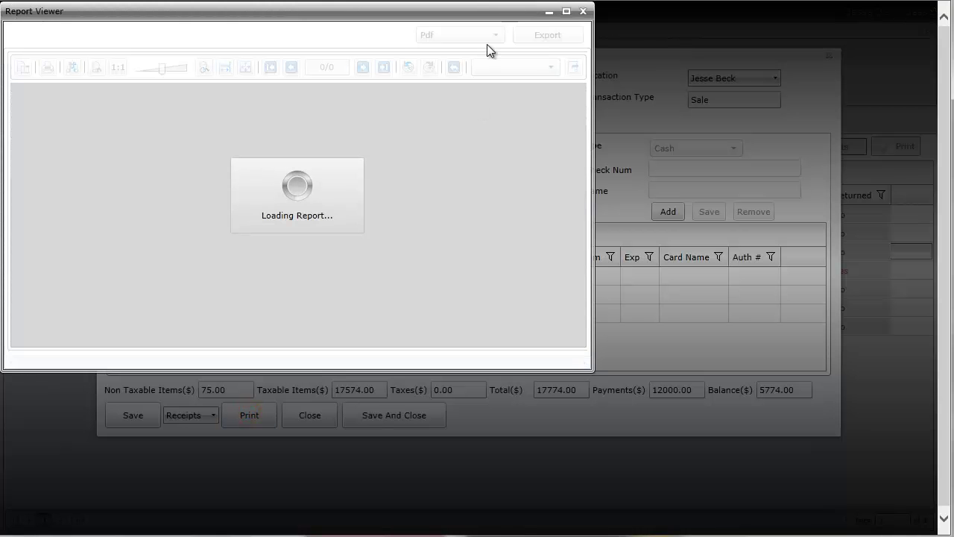
{"action": "left_click", "coordinate": [570, 12]}
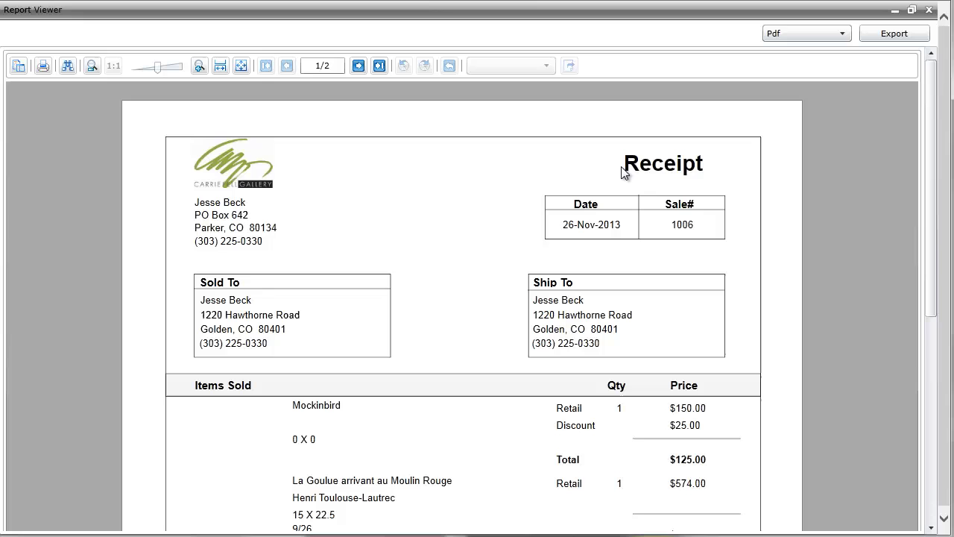
{"action": "scroll", "coordinate": [622, 168], "scroll_direction": "down", "scroll_amount": 3}
{"action": "scroll", "coordinate": [625, 173], "scroll_direction": "down", "scroll_amount": 2}
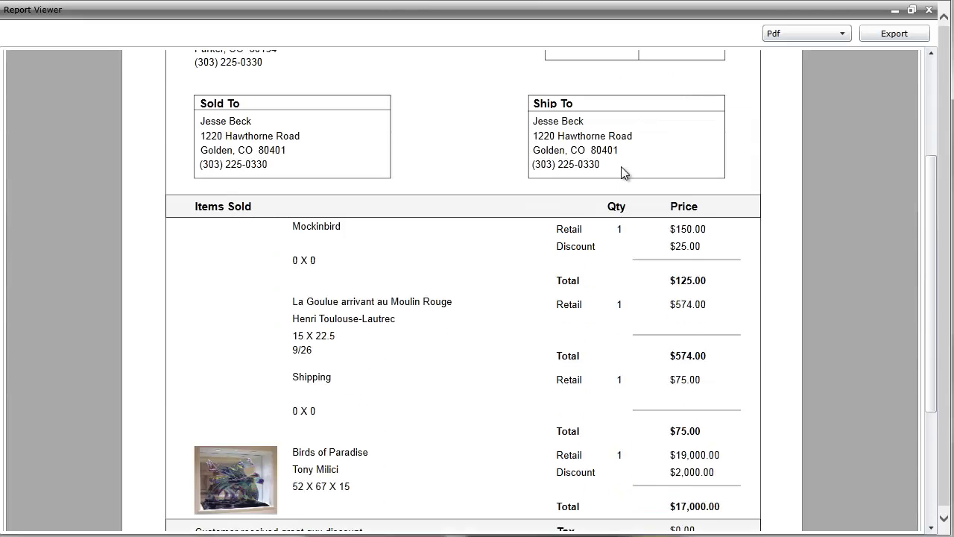
{"action": "scroll", "coordinate": [624, 172], "scroll_direction": "down", "scroll_amount": 2}
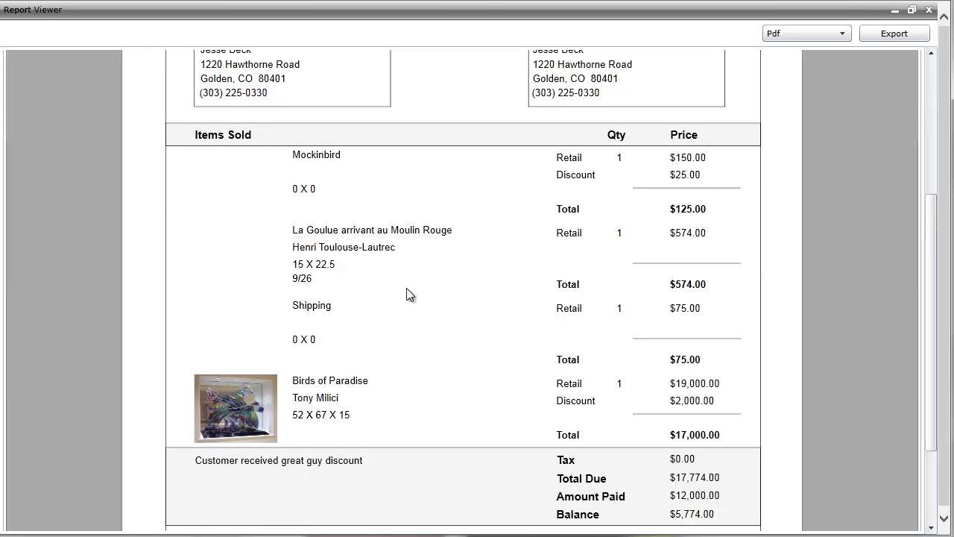
{"action": "scroll", "coordinate": [573, 282], "scroll_direction": "up", "scroll_amount": 2}
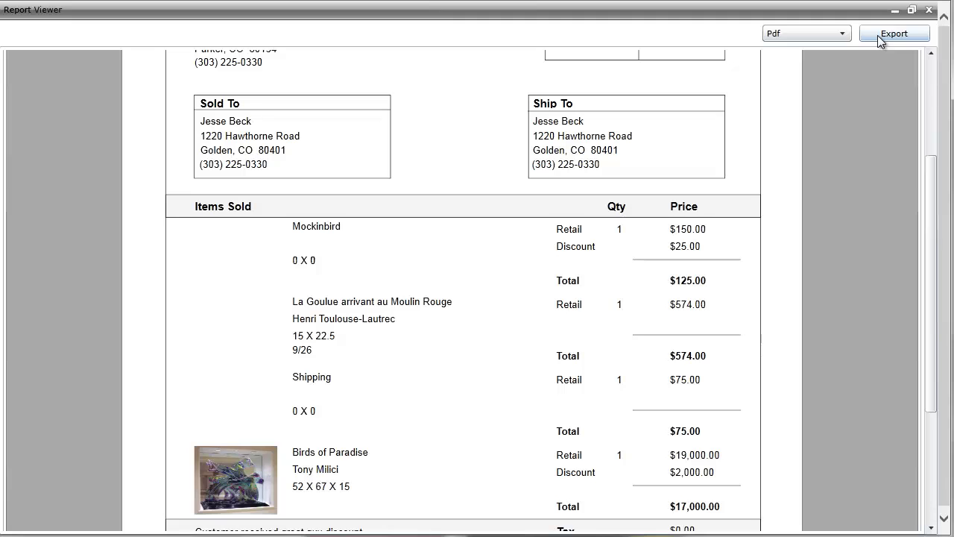
Keep Pdf as export format, close the receipt, and save and close order 1006
{"action": "left_click", "coordinate": [840, 34]}
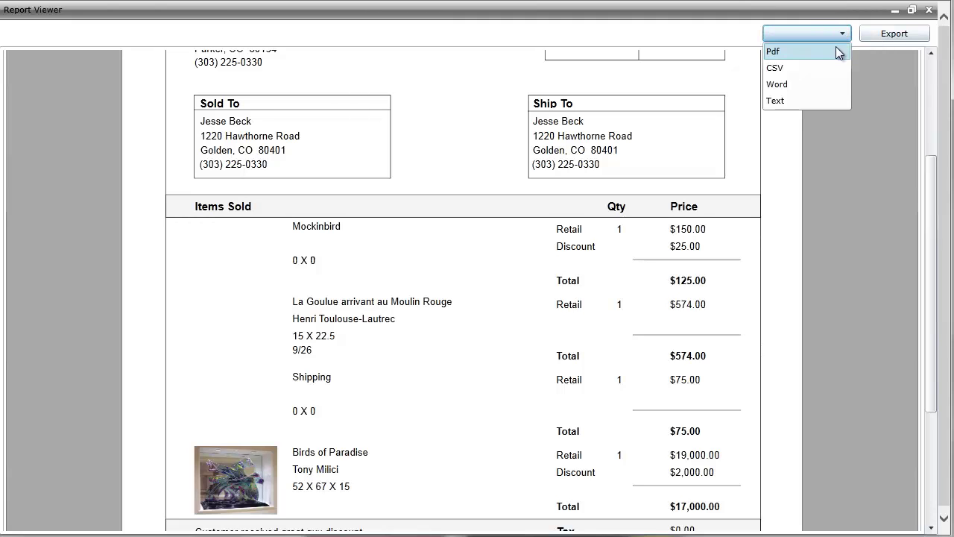
{"action": "left_click", "coordinate": [812, 39]}
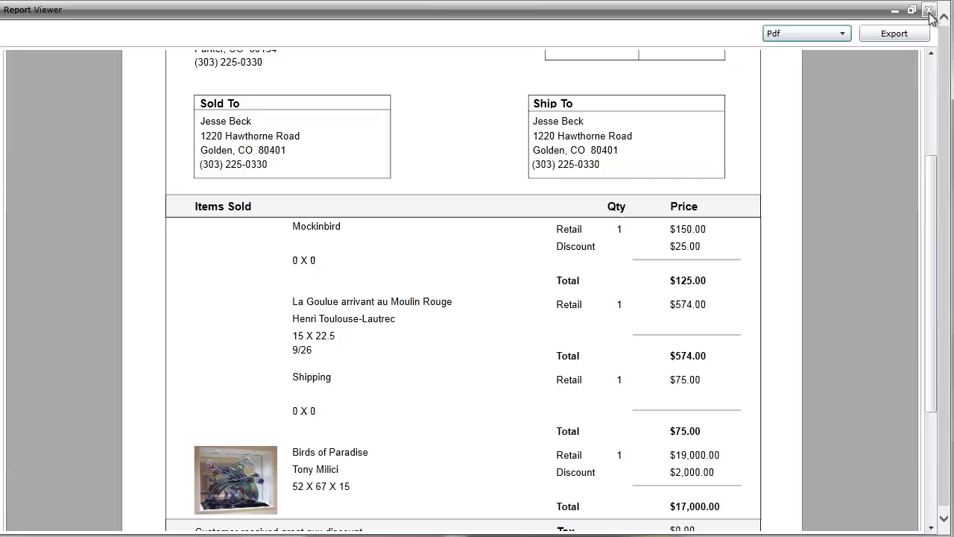
{"action": "left_click", "coordinate": [930, 10]}
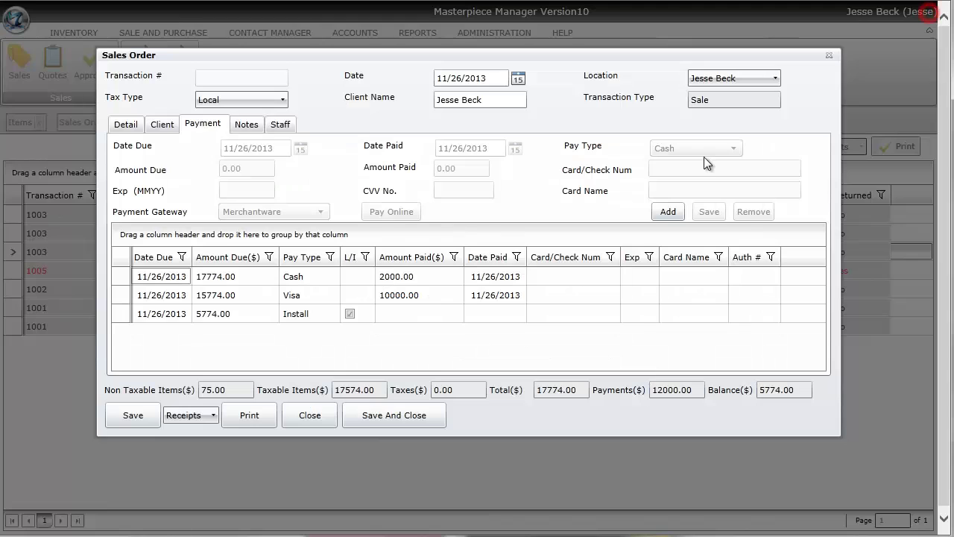
{"action": "left_click", "coordinate": [359, 415]}
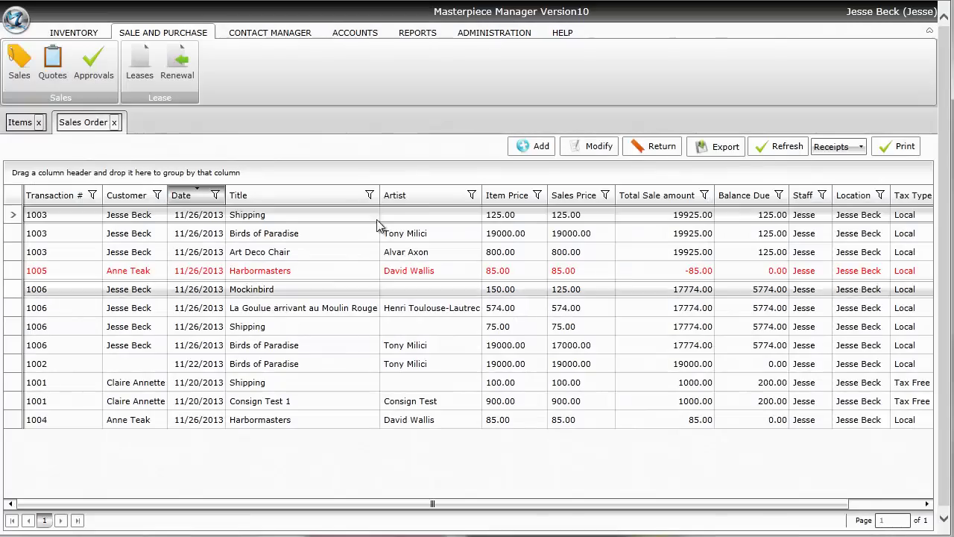